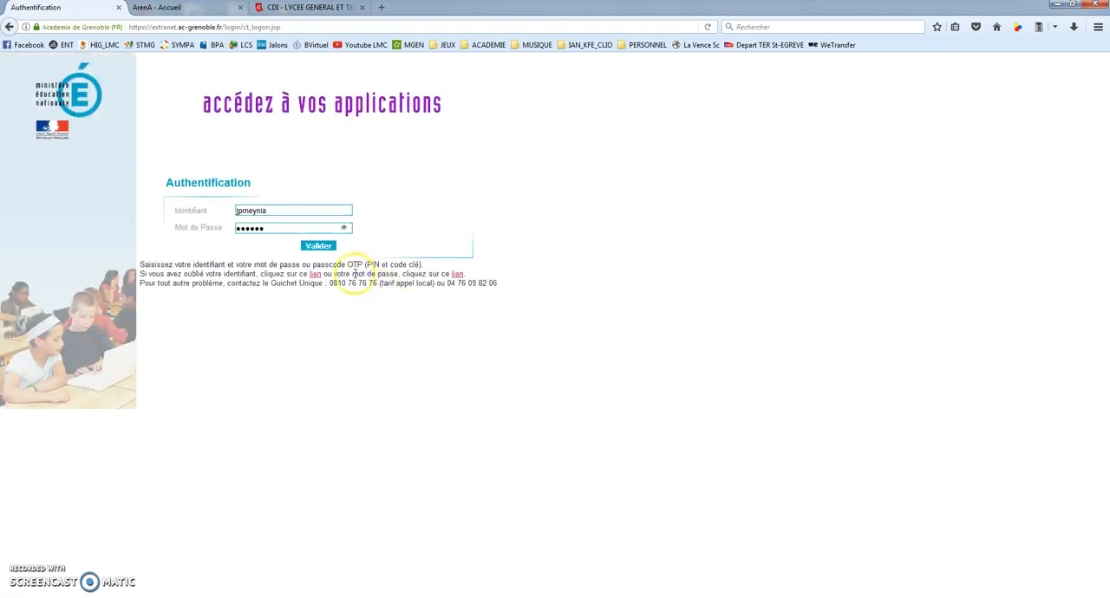
Sign in to the school portal with the credentials already filled in and dismiss the news pop-up
click(318, 246)
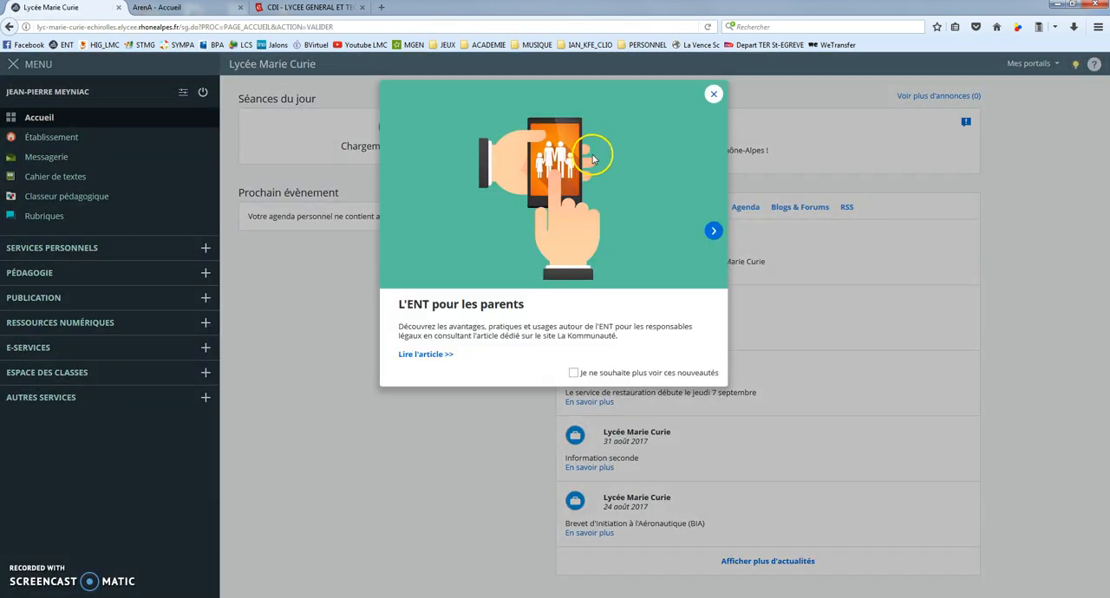
click(713, 95)
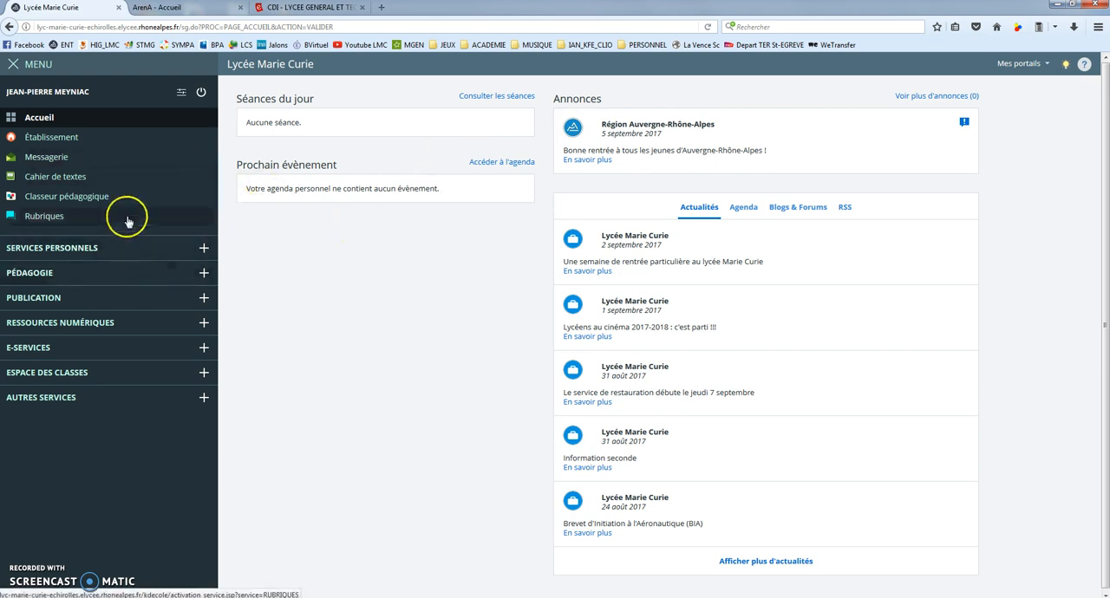
Look through the list of class spaces and open the Rubriques management page
click(46, 373)
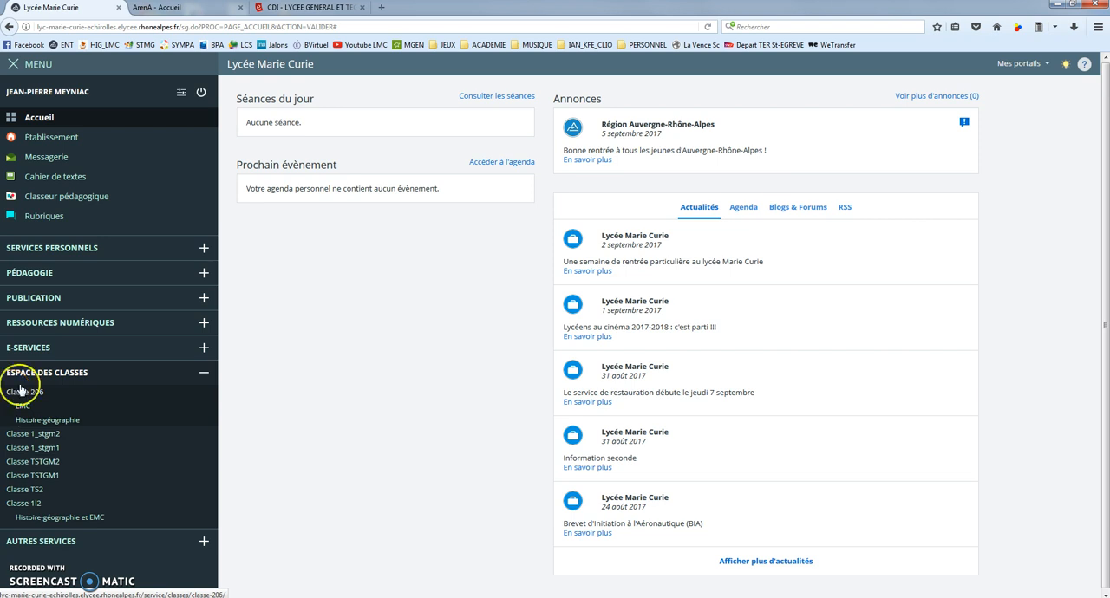
click(35, 222)
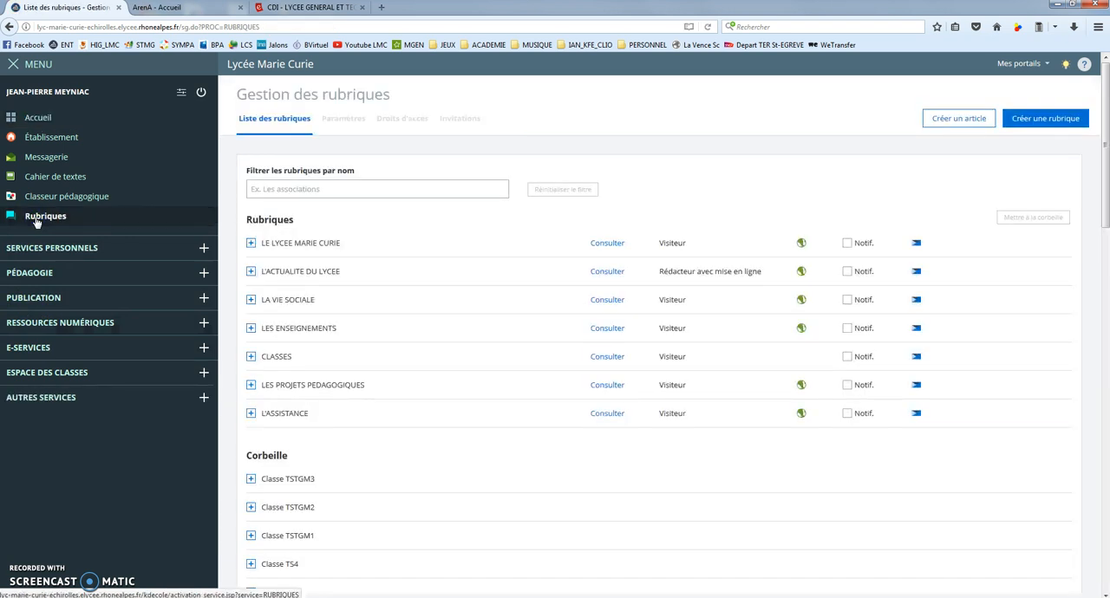
click(149, 247)
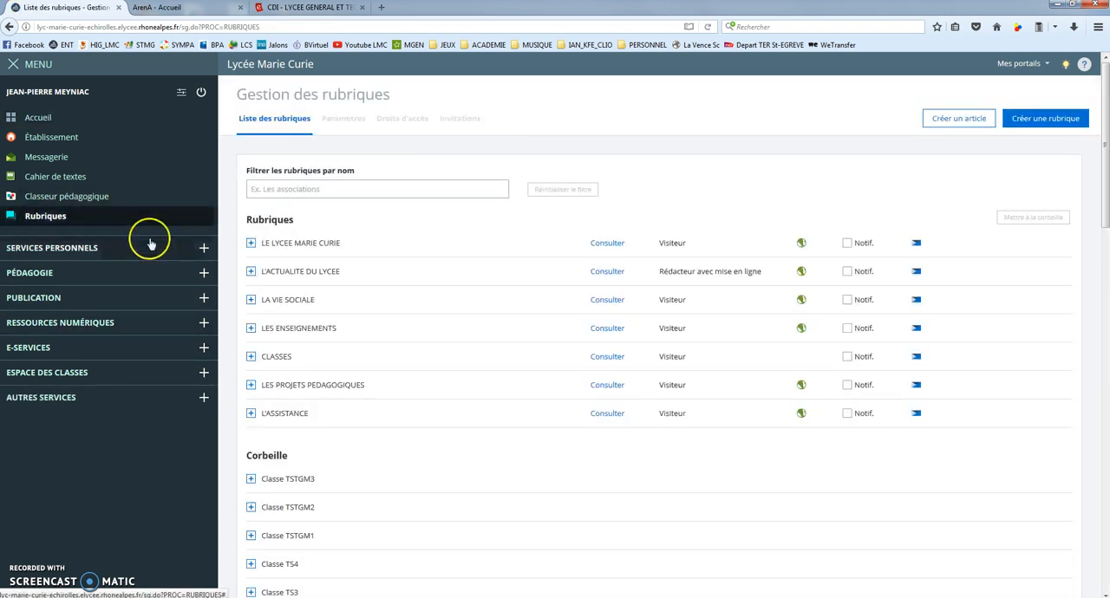
click(150, 255)
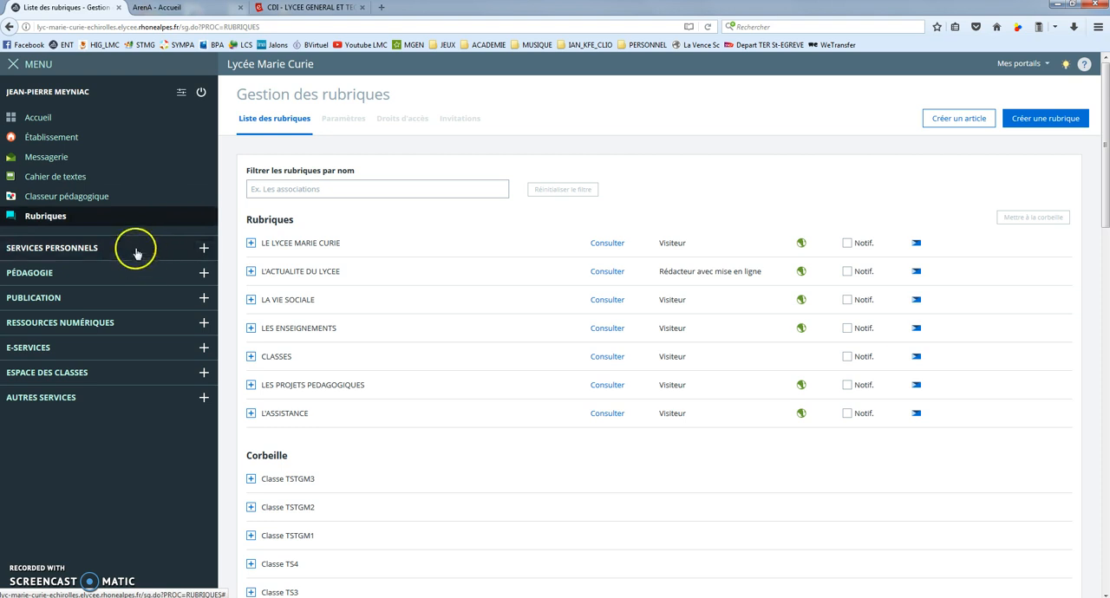
Examine the sub-sections of LES PROJETS PEDAGOGIQUES and the class spaces, returning to the list of rubriques
click(253, 389)
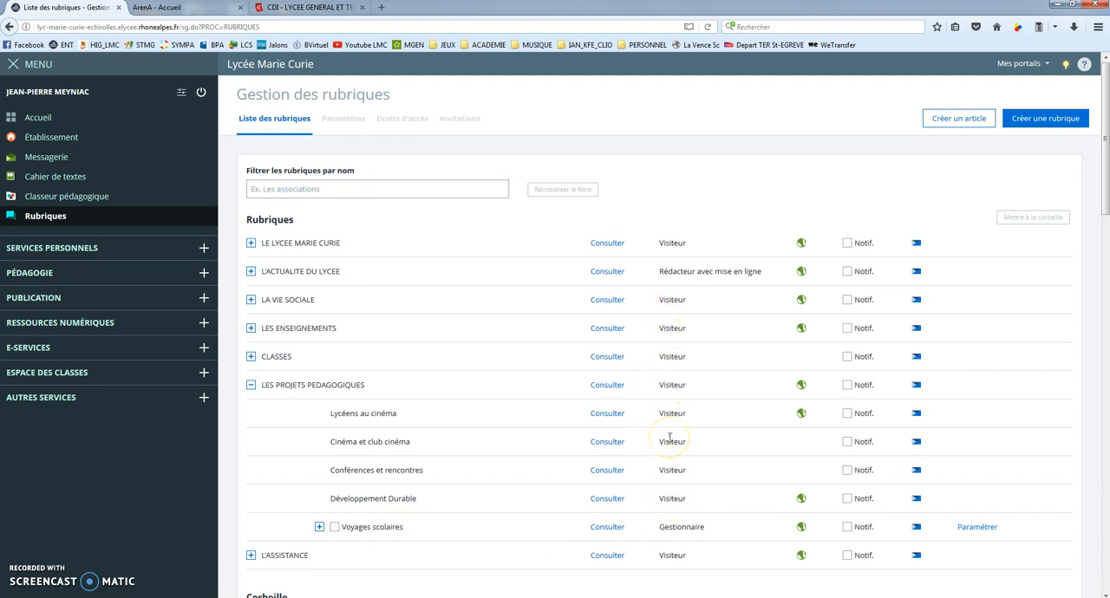
click(252, 387)
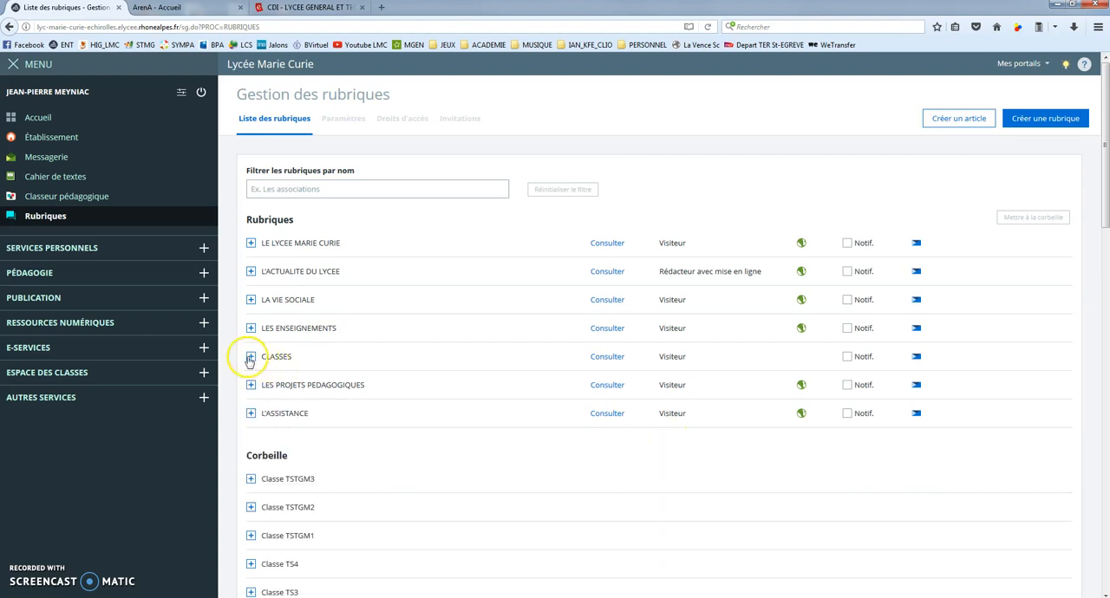
click(82, 372)
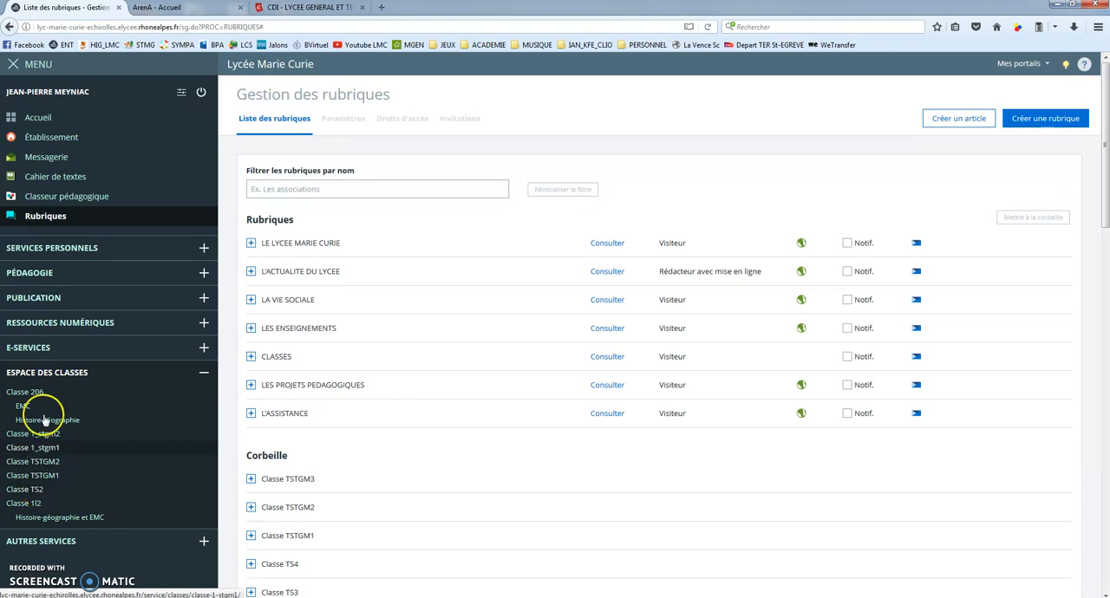
click(44, 216)
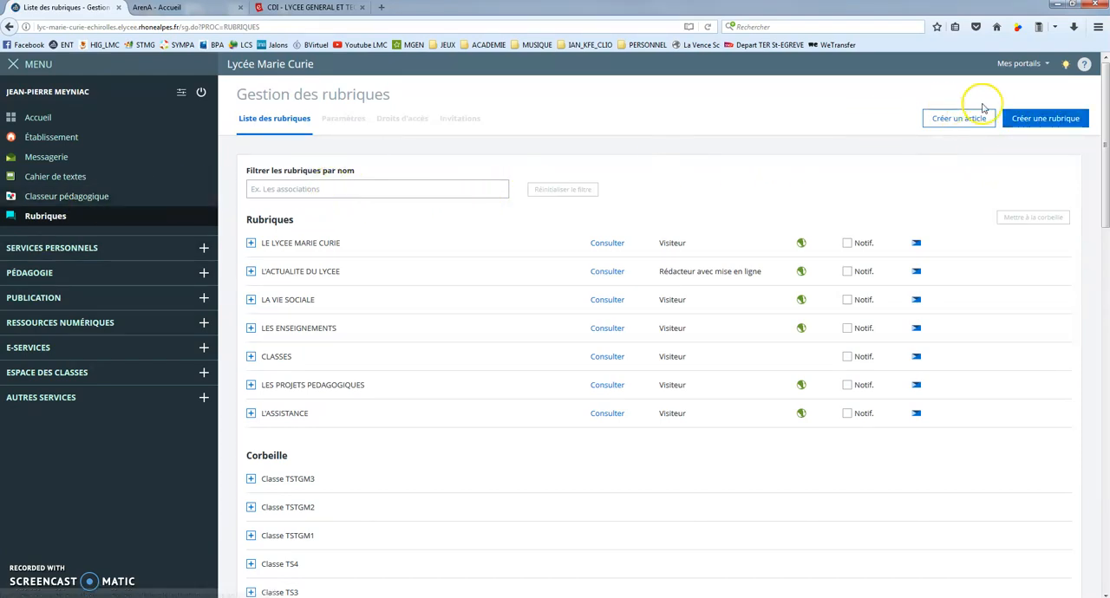
Create a new rubrique named "Histoire-géographie" under CLASSES, with Classe TS2 as its parent rubrique
click(1048, 118)
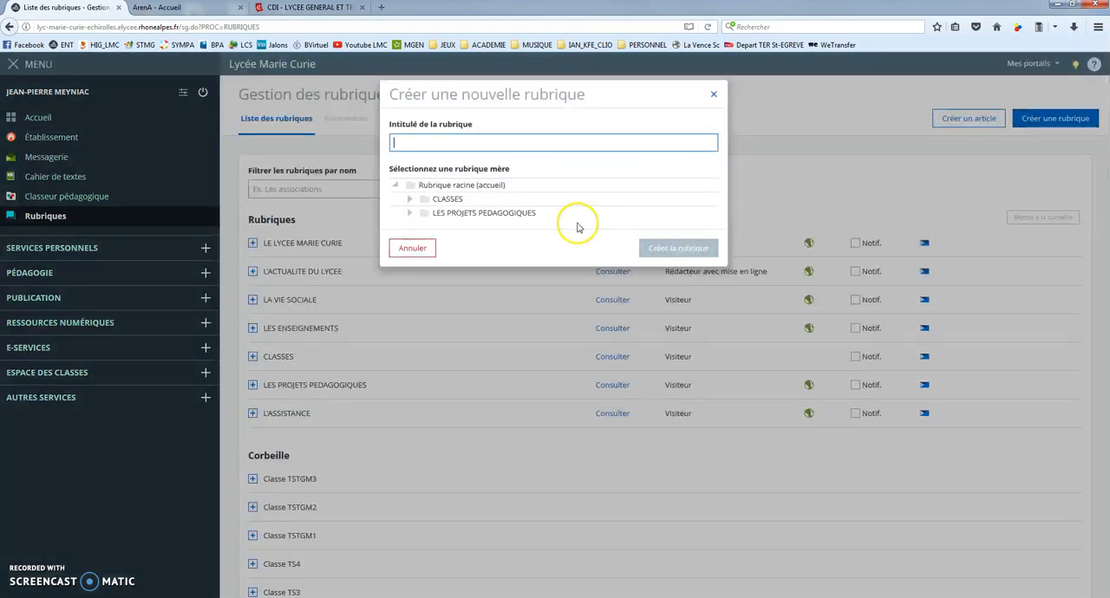
click(441, 199)
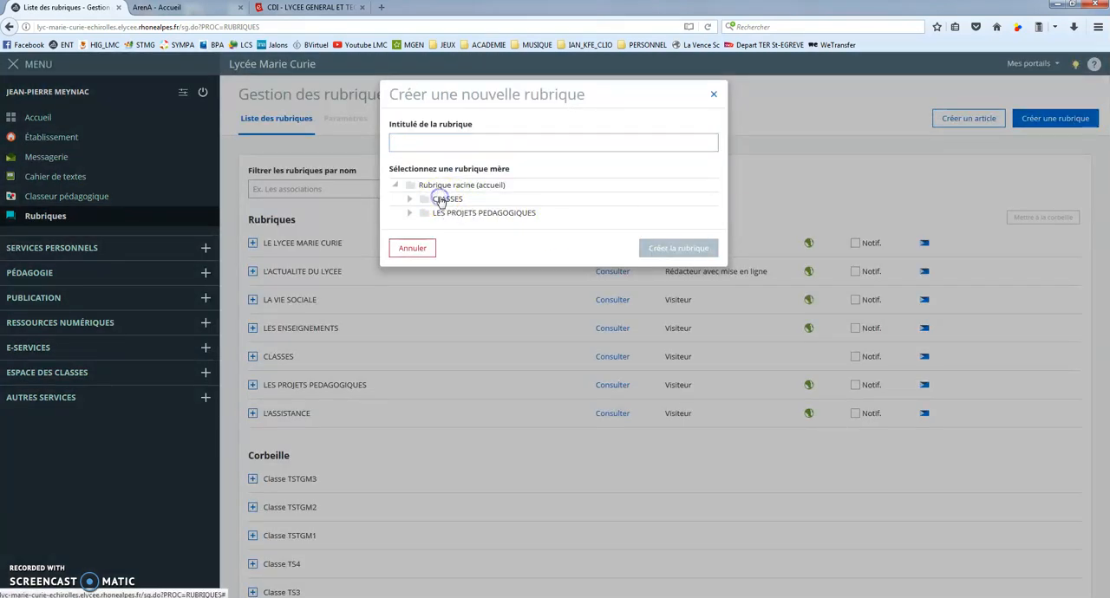
click(400, 148)
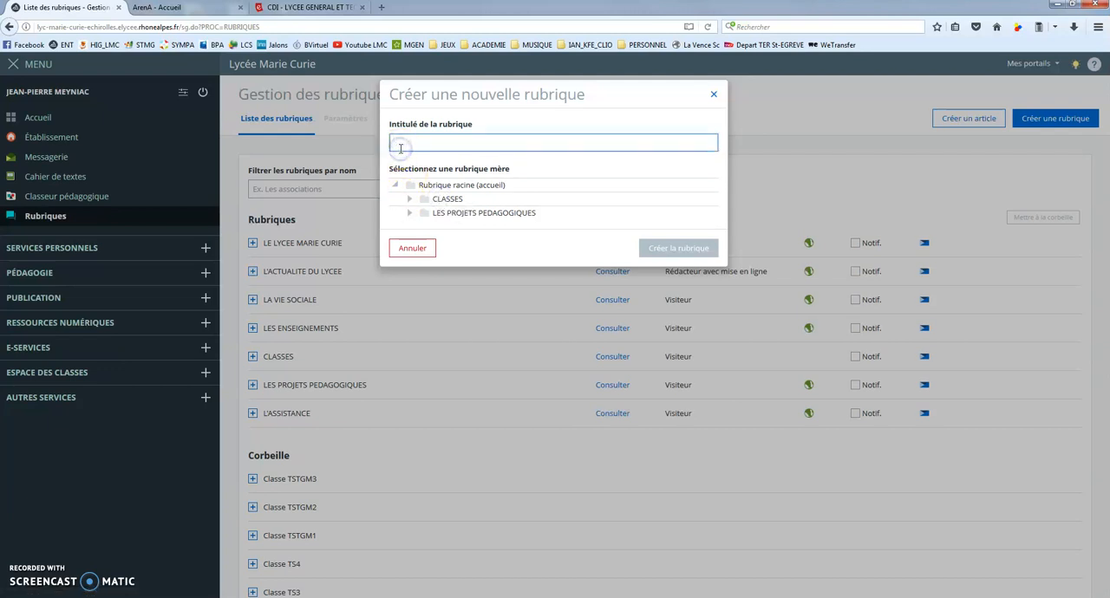
text(H)
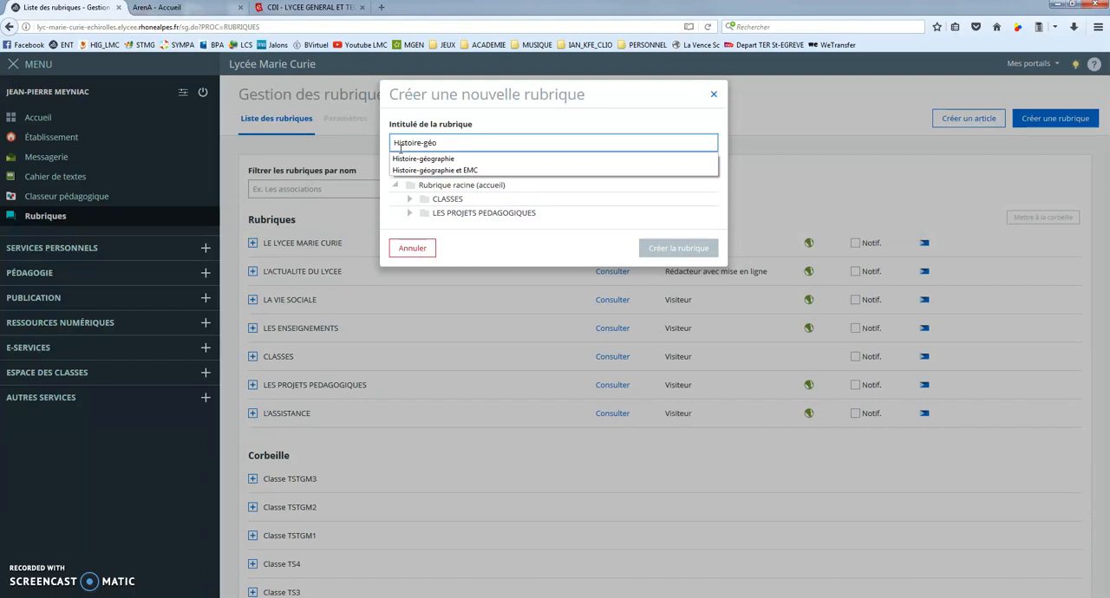
text(istoire-géo)
click(422, 159)
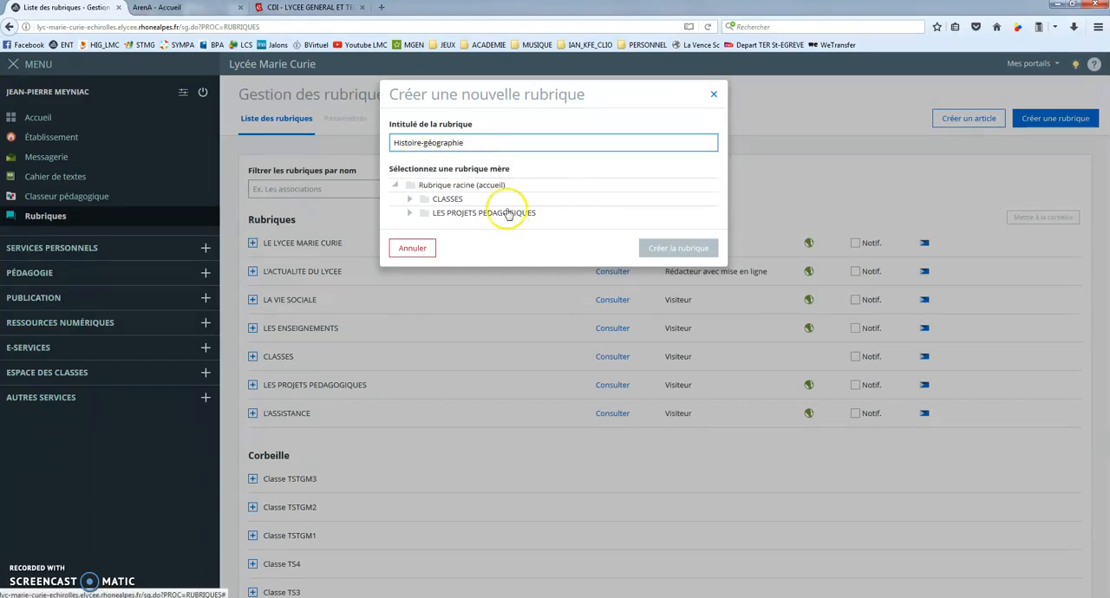
click(413, 200)
click(460, 285)
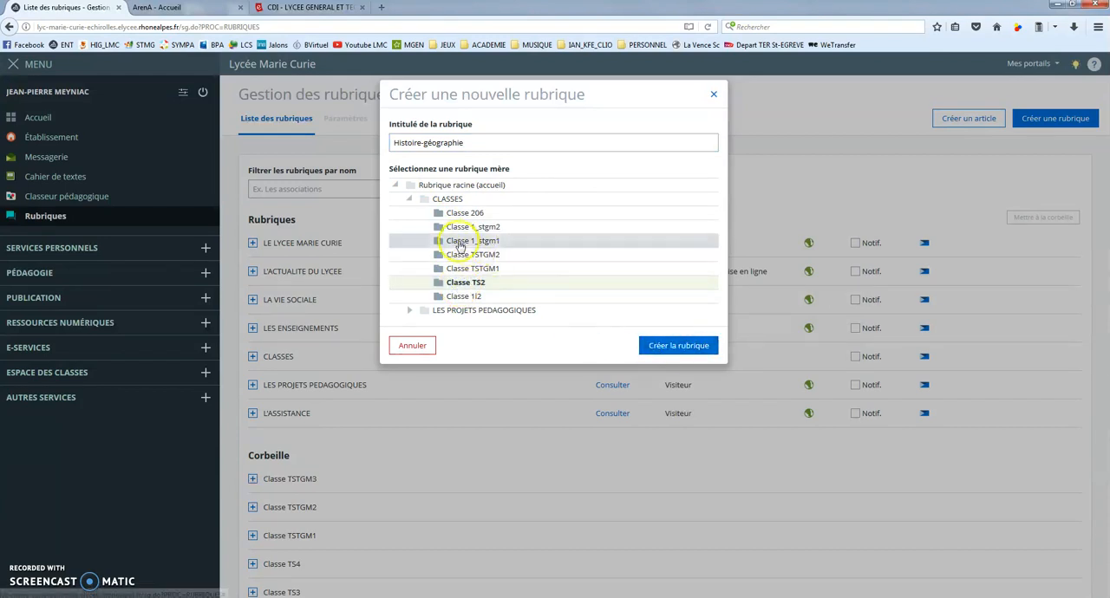
click(694, 346)
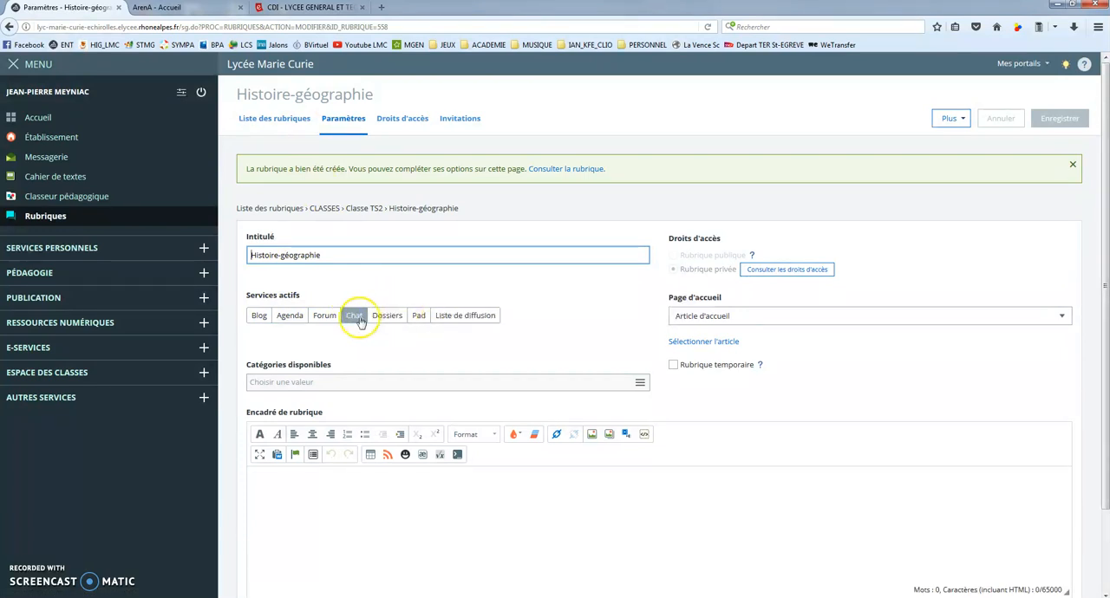
Activate the Blog and Dossiers services for the Histoire-géographie rubrique and save the settings
click(258, 316)
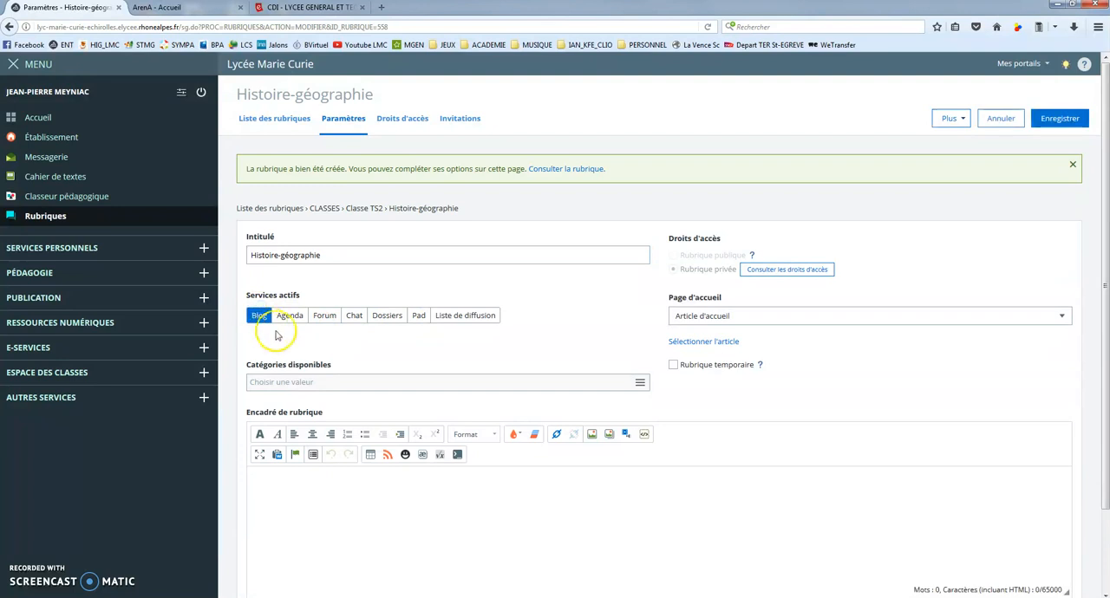
click(387, 317)
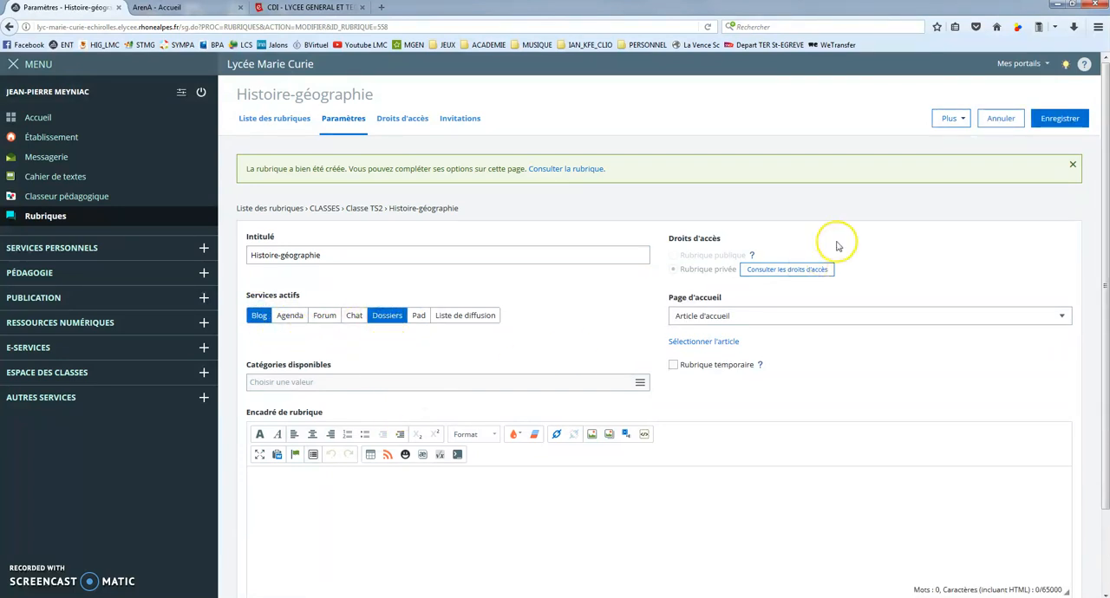
click(1064, 121)
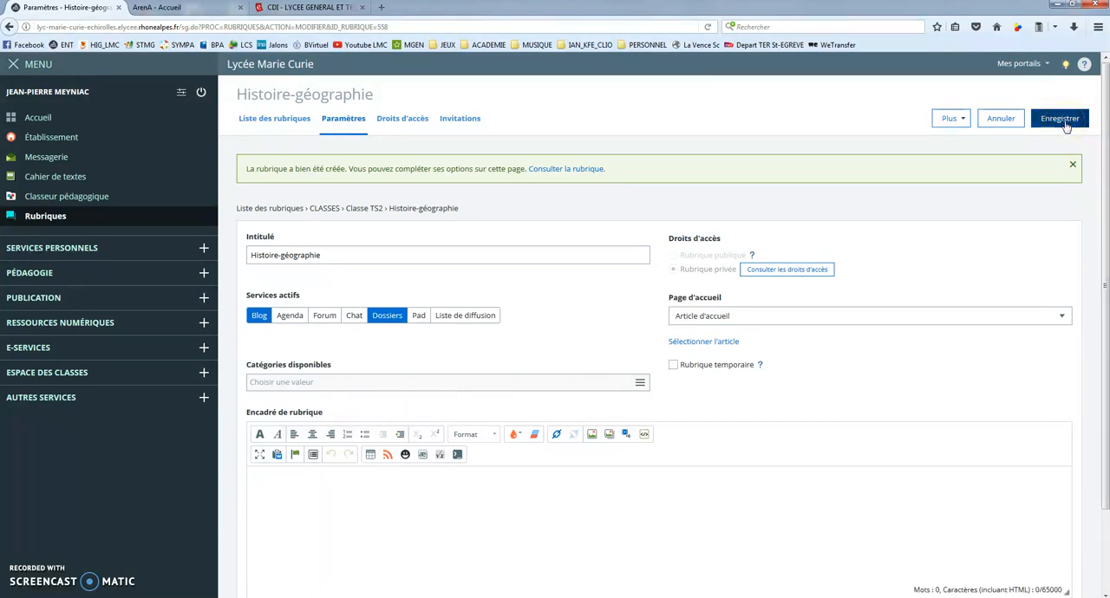
Open the Histoire-géographie rubrique of Classe TS2 from the class spaces and look at its home page and services
click(78, 374)
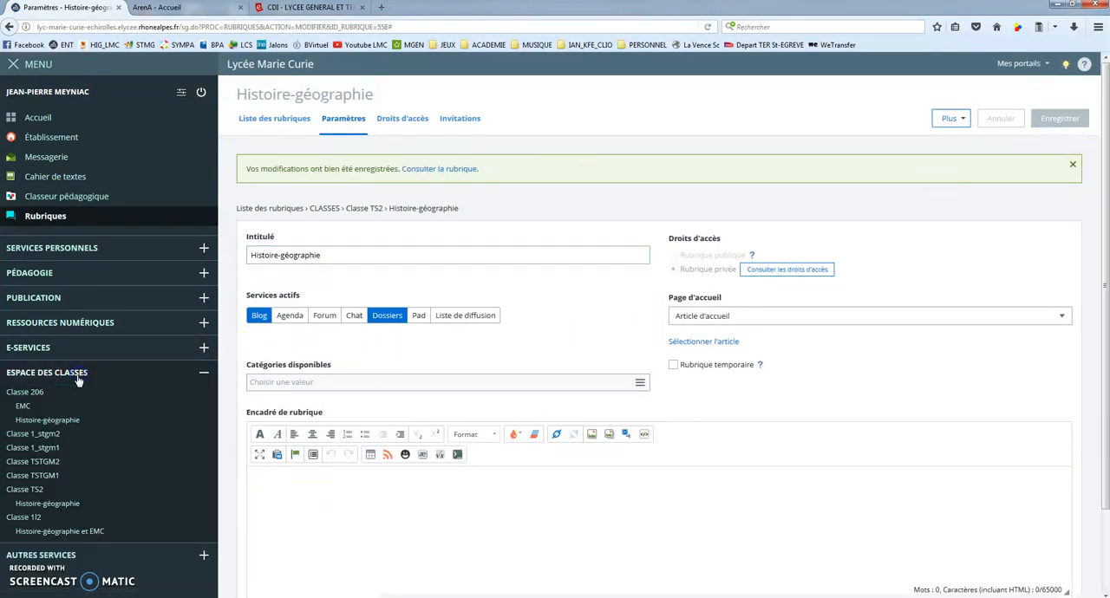
click(41, 509)
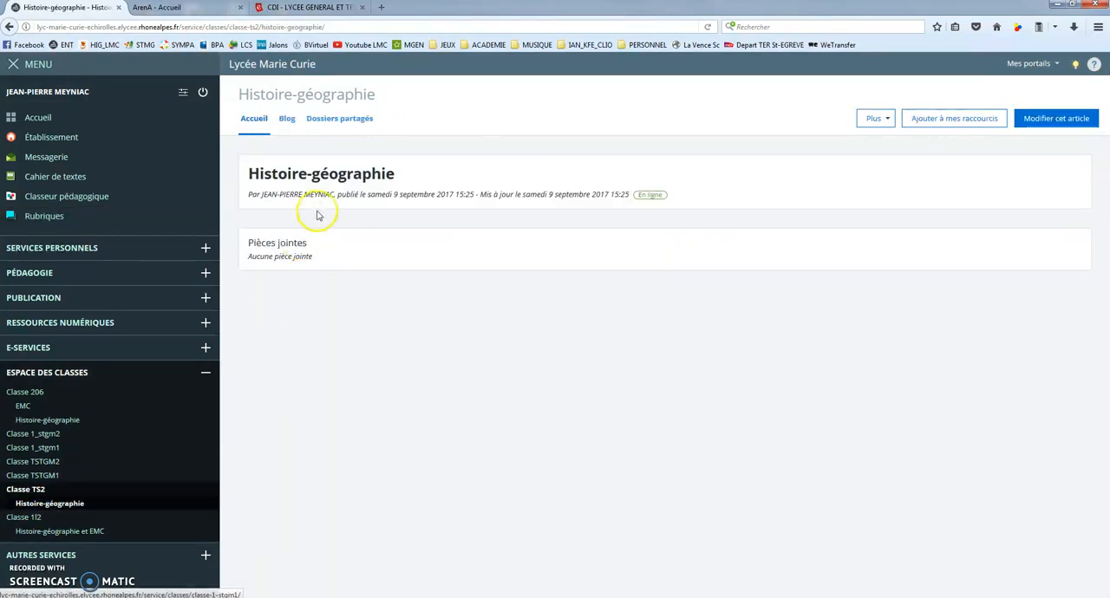
click(286, 122)
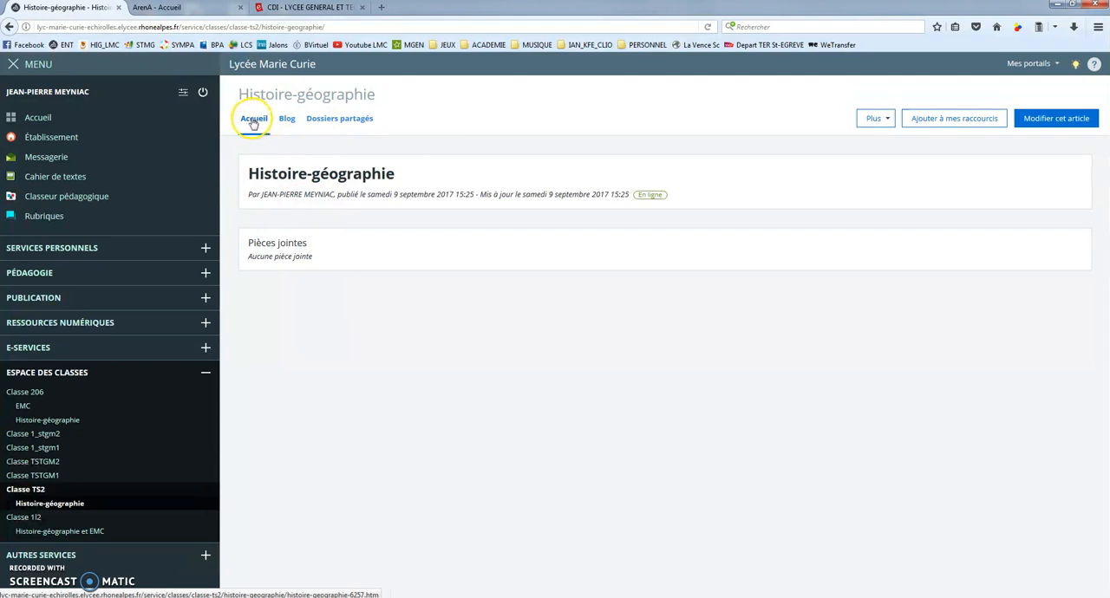
Open the TS2 rubrique's home article for editing and examine its summary, illustration, content and attachment fields
click(1041, 119)
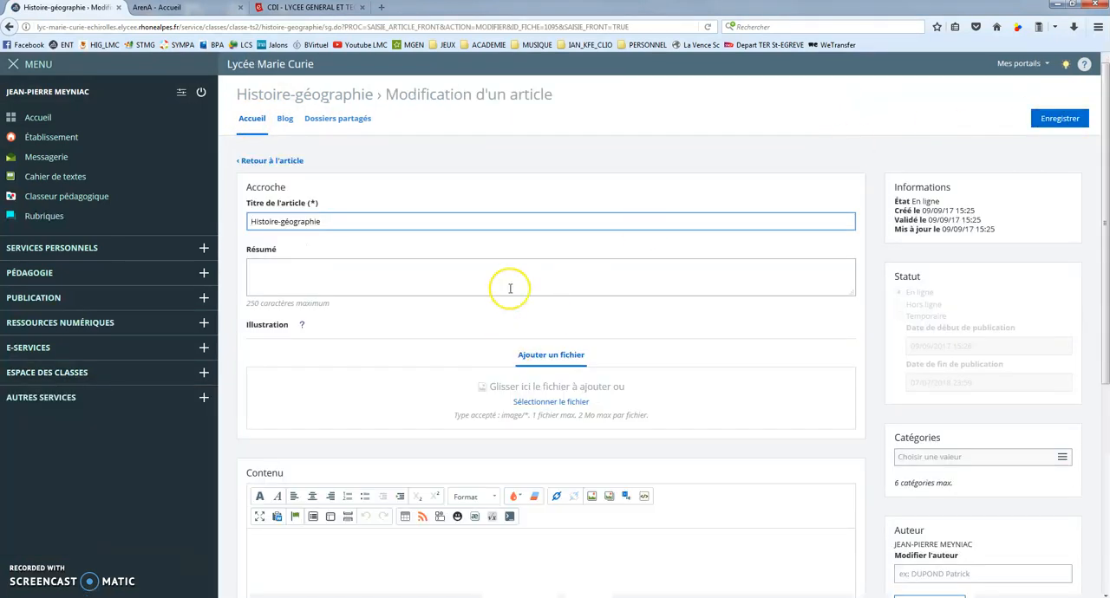
scroll(488, 298, down, 3)
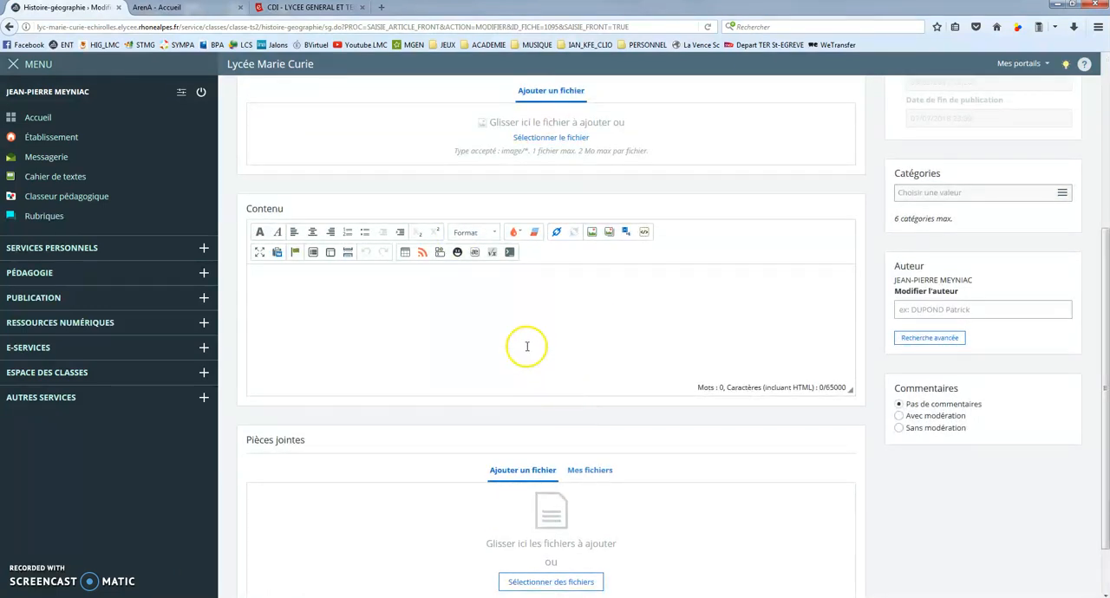
scroll(521, 330, up, 3)
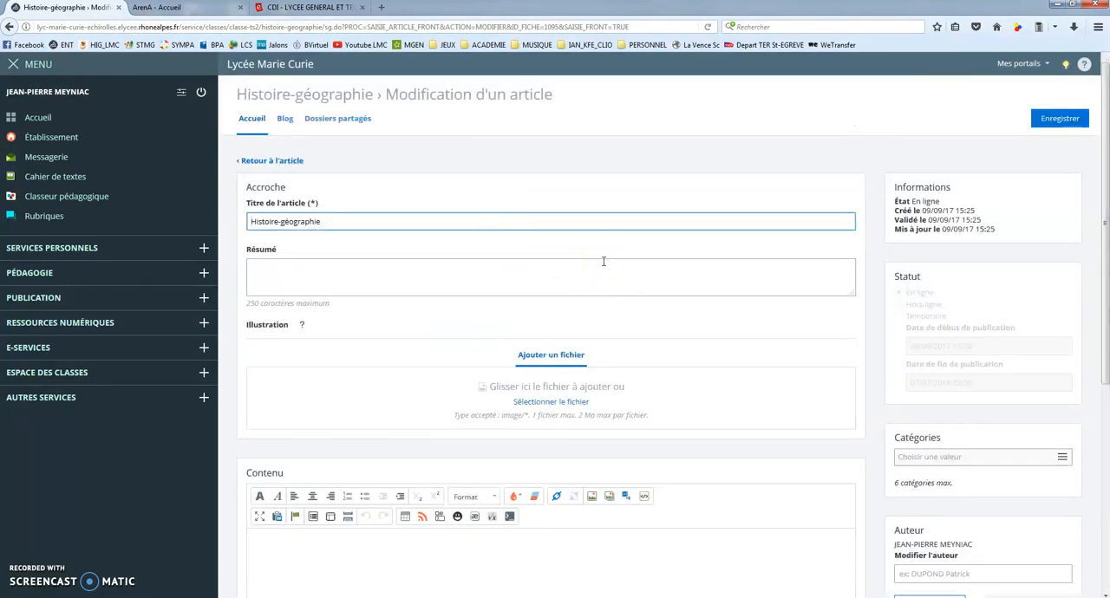
scroll(592, 261, down, 1)
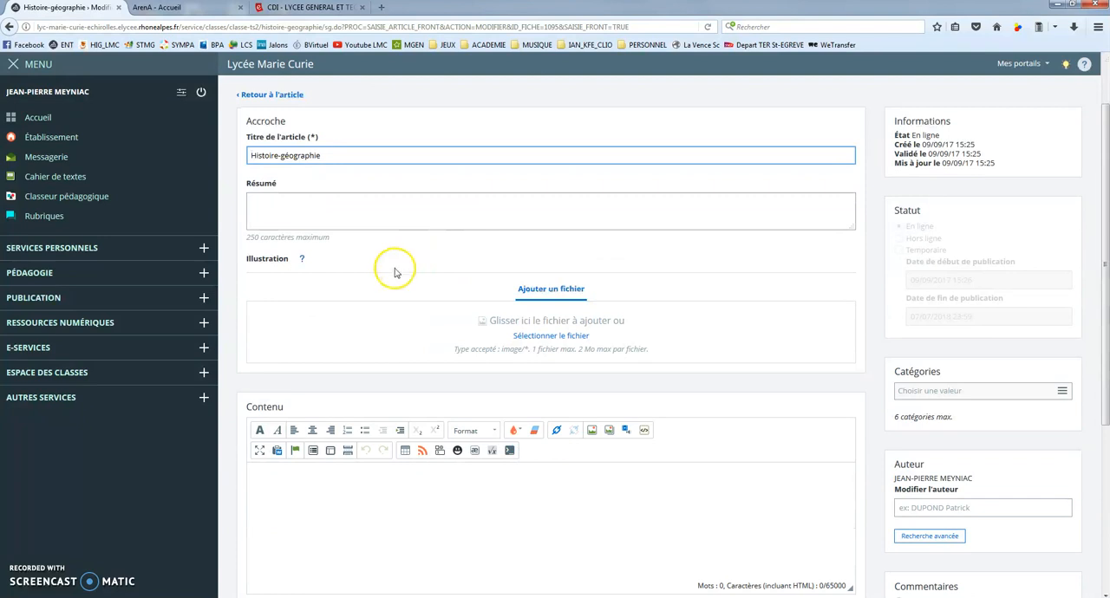
View the Histoire-géographie home page of Classe 206 as an example of a completed home article
click(57, 373)
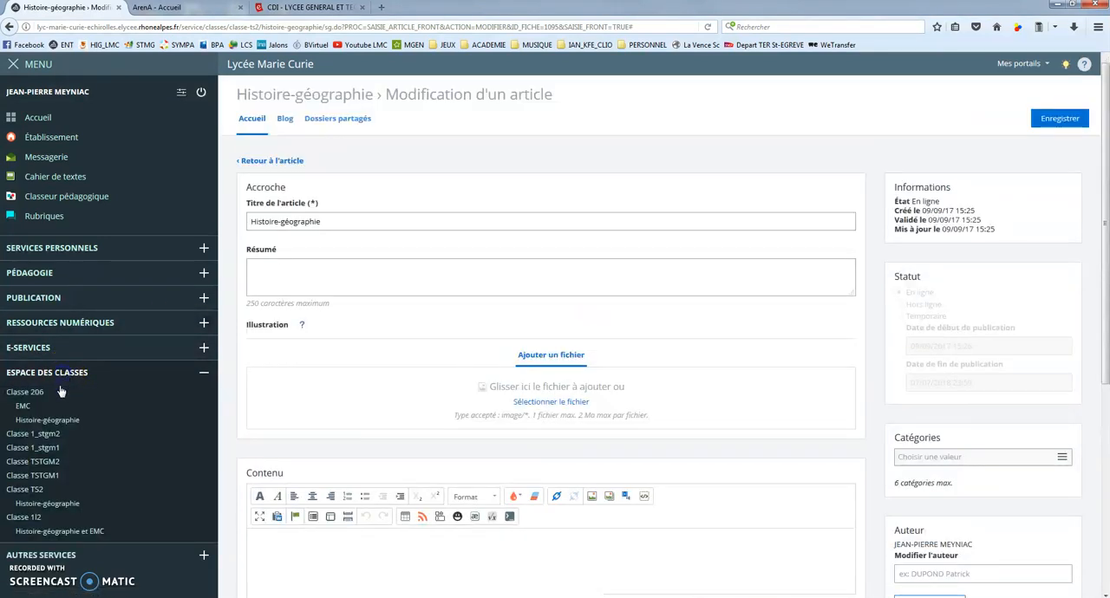
click(46, 421)
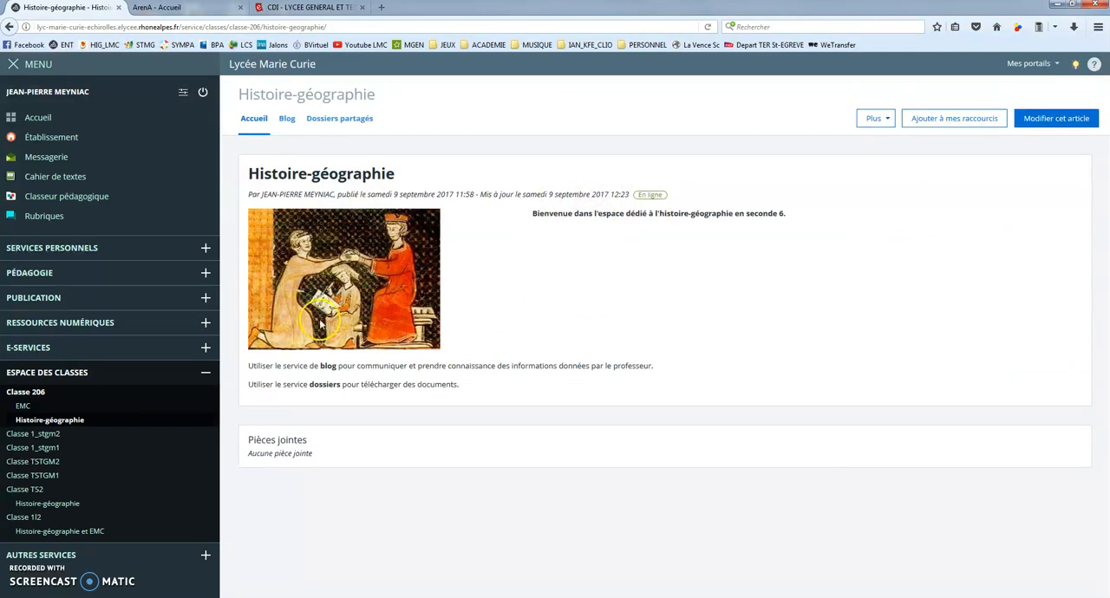
Start a new article in the blog of Classe TS2's Histoire-géographie rubrique, titled "Chapitre 1" with the summary "wx<v"
click(48, 504)
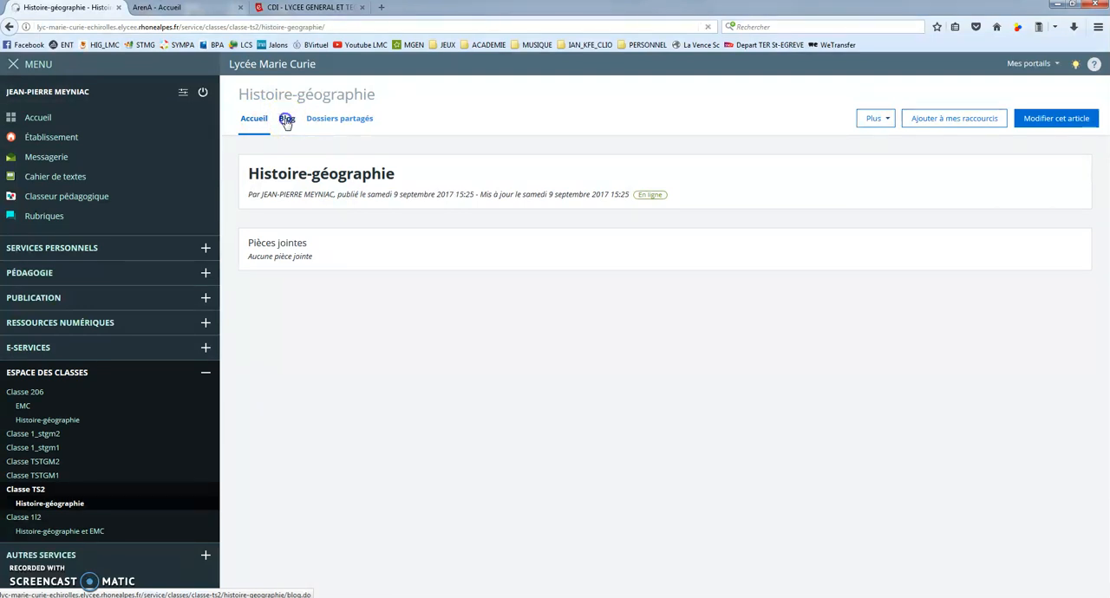
click(287, 118)
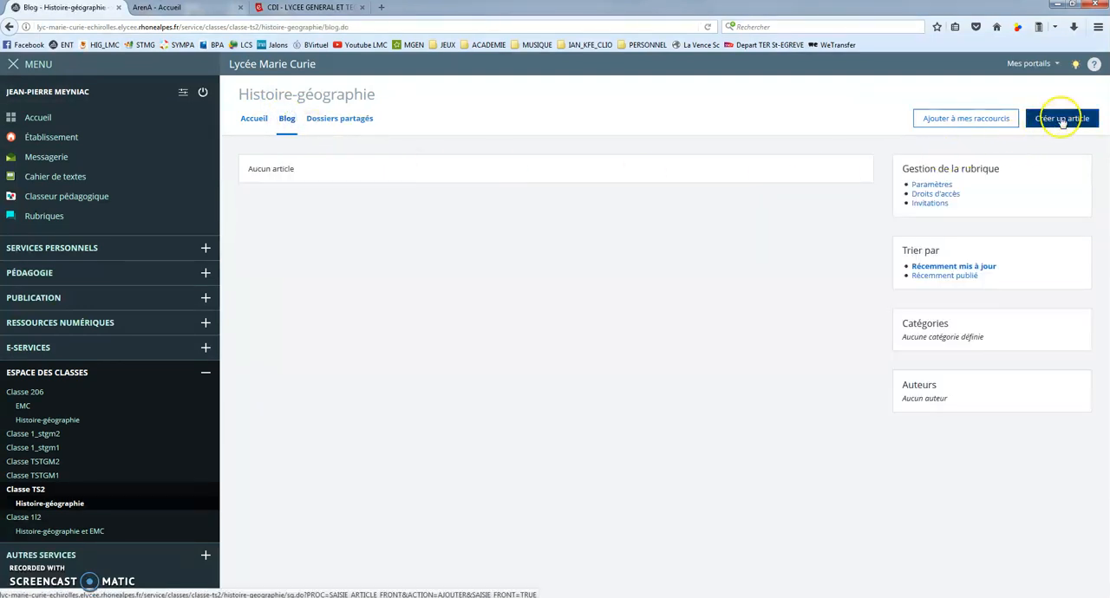
click(1062, 118)
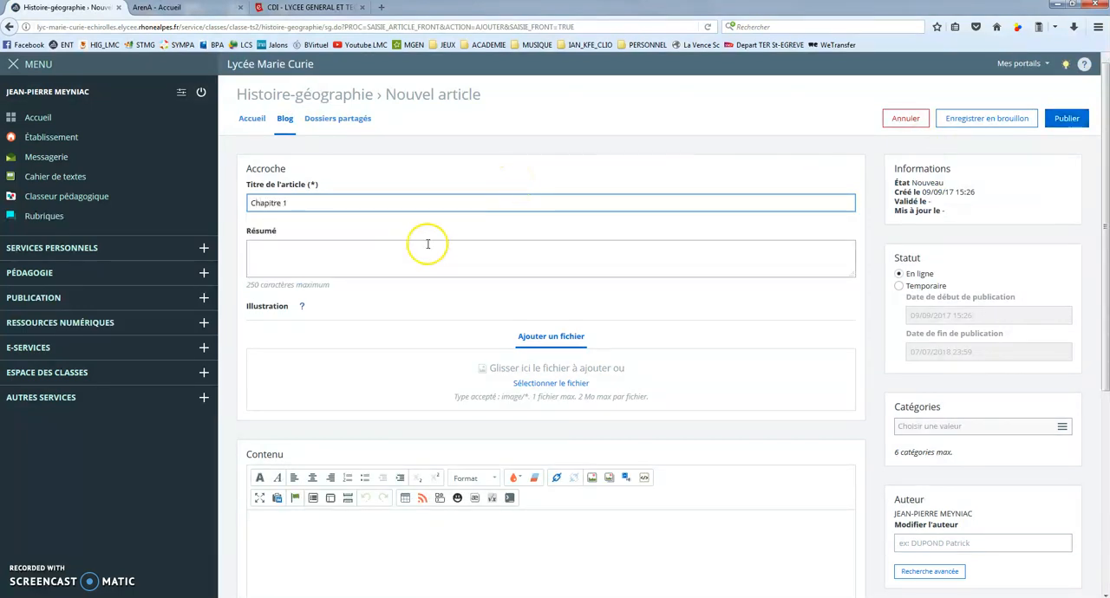
click(351, 251)
text(wx<v)
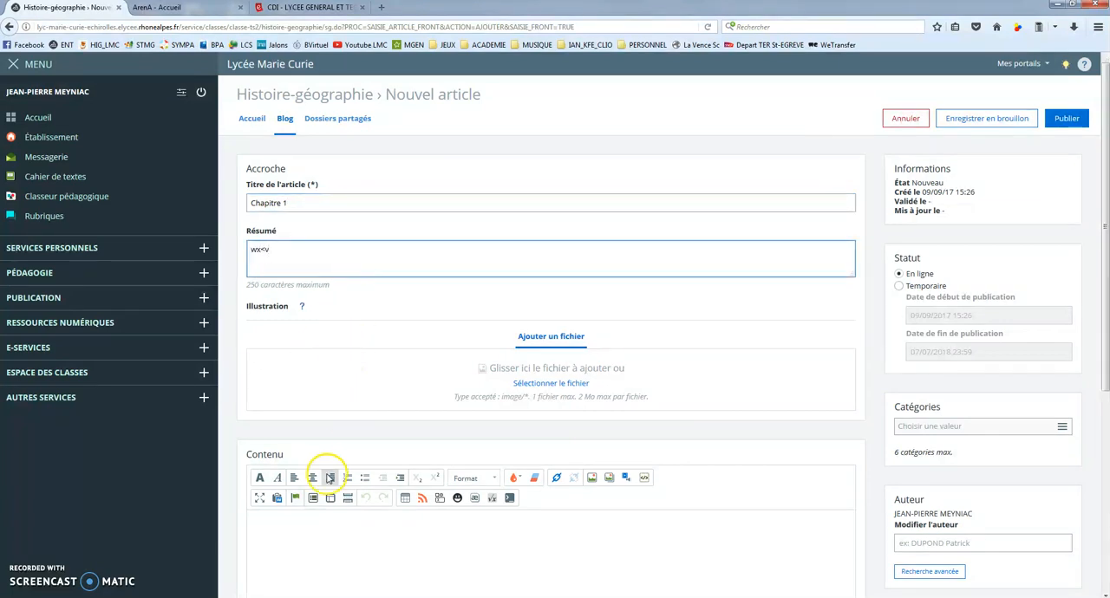
Write the article content on separate lines: "TRavail à faire", "Ressources à consulter." and "Etc..."
click(295, 558)
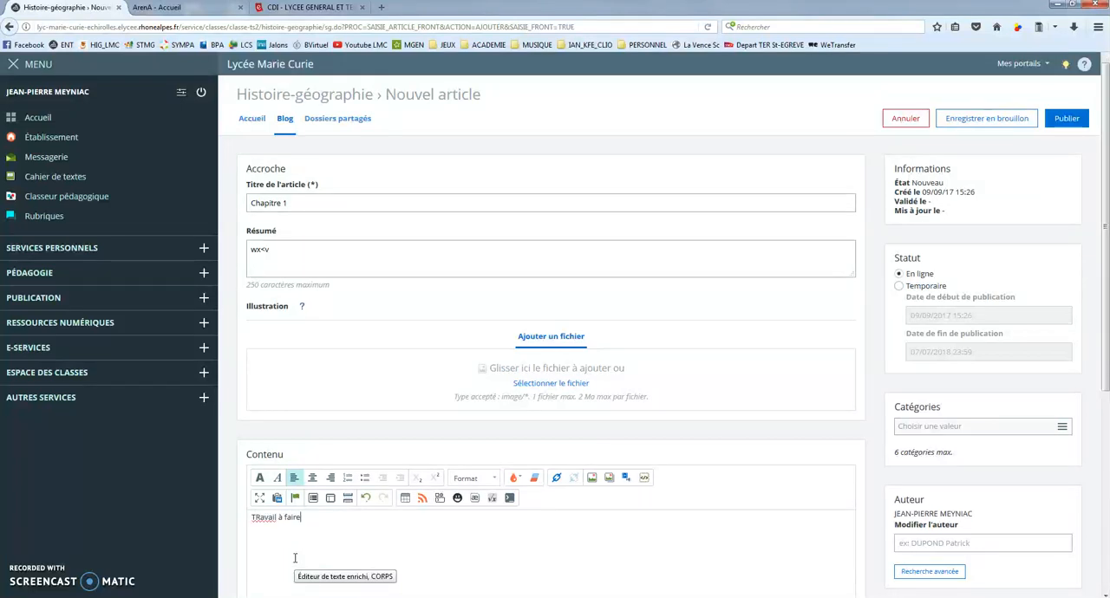
key(Return)
text(Ressources à consulter.)
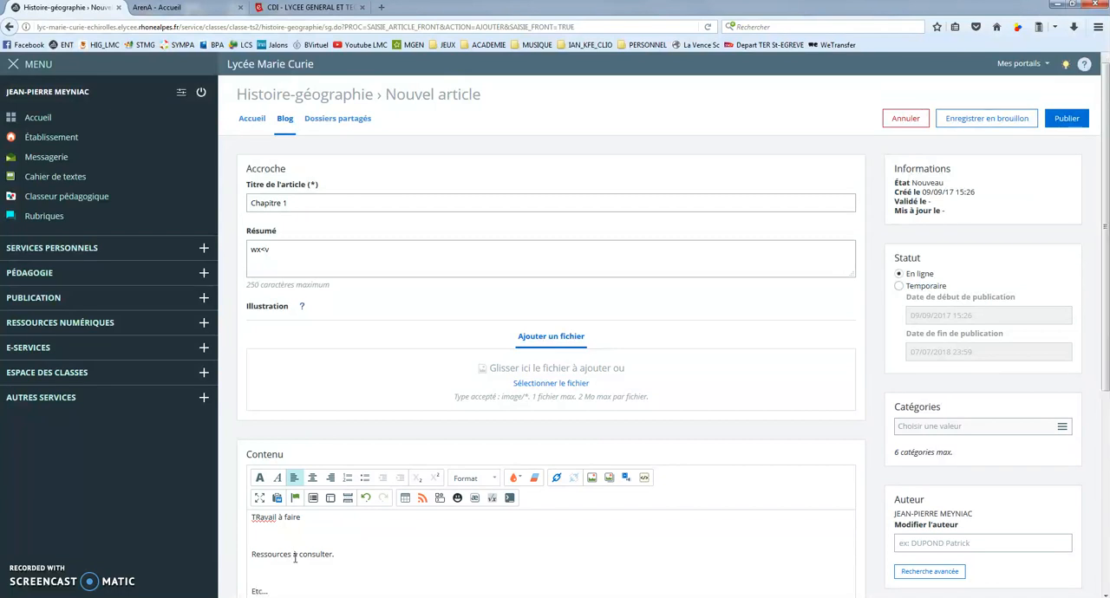
Publish the "Chapitre 1" article in the Histoire-géographie blog
scroll(409, 488, down, 3)
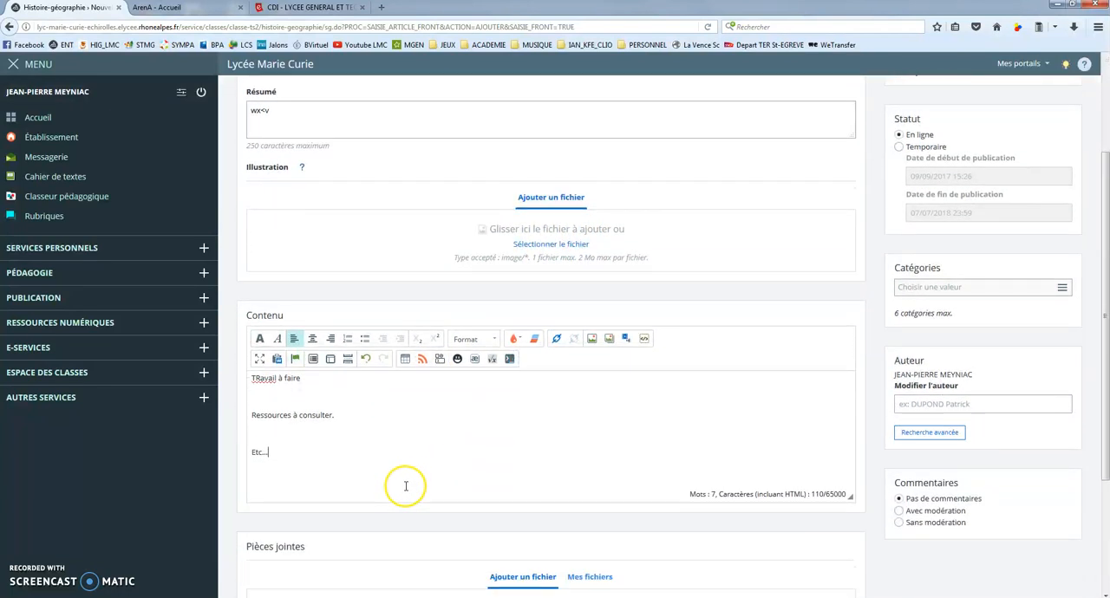
scroll(405, 487, down, 2)
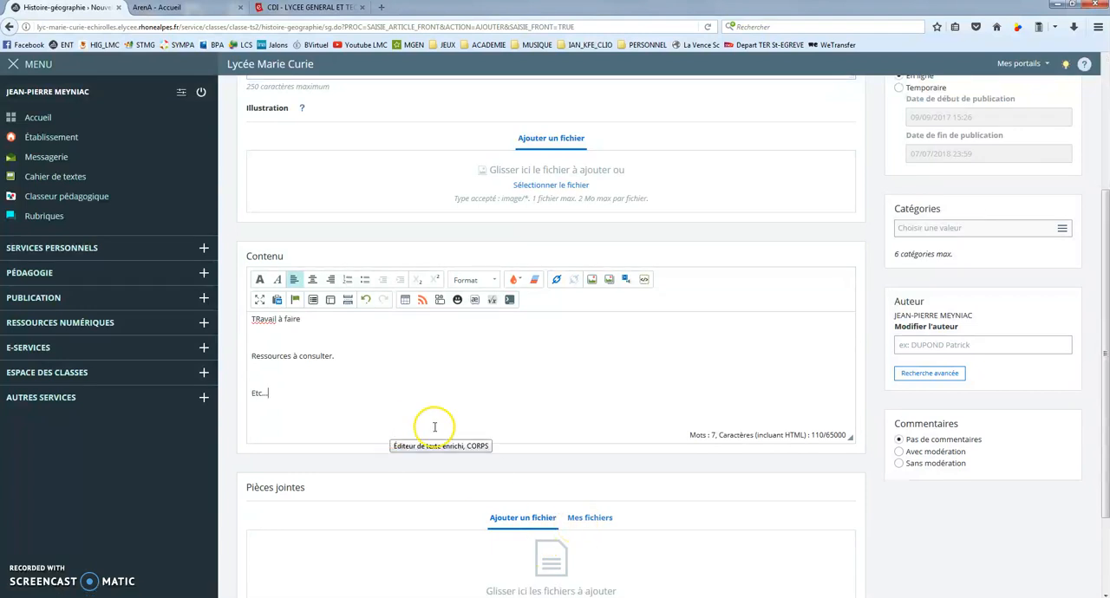
scroll(472, 427, up, 1)
scroll(315, 321, up, 3)
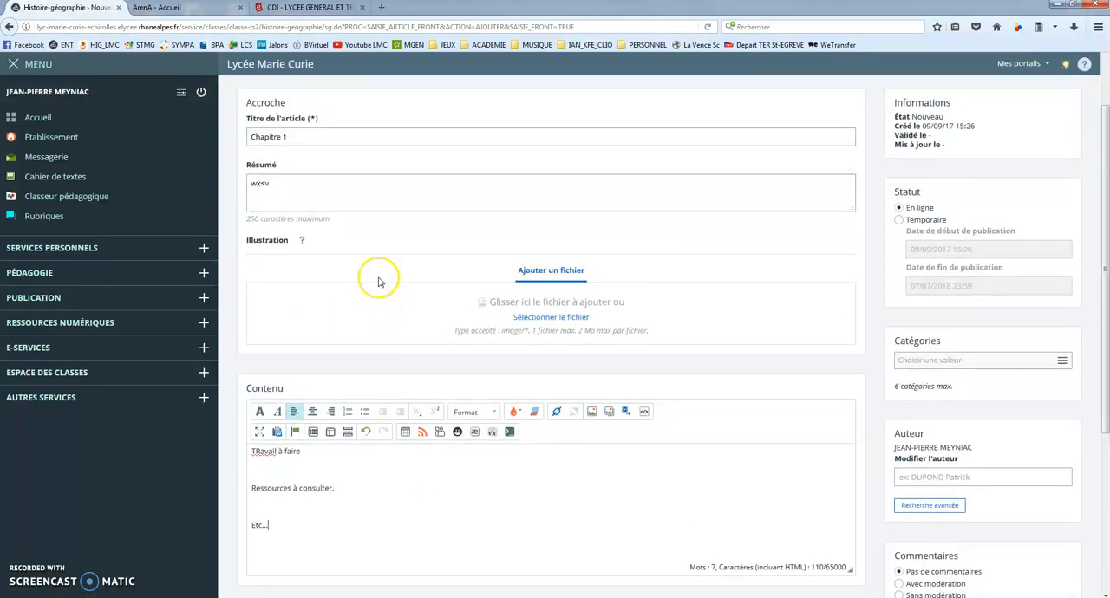
scroll(347, 243, up, 2)
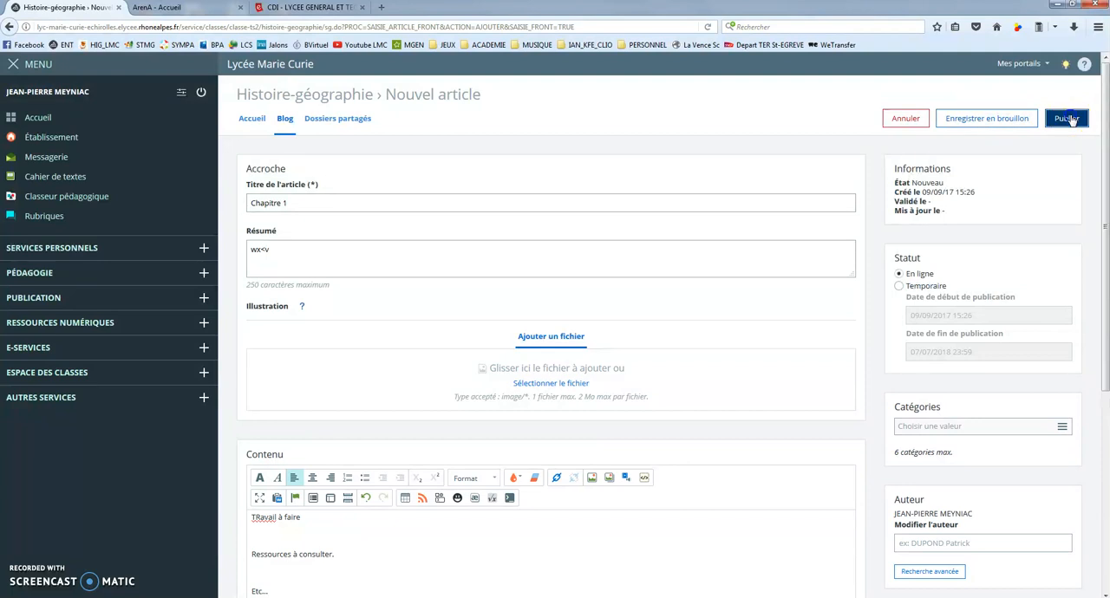
click(1066, 119)
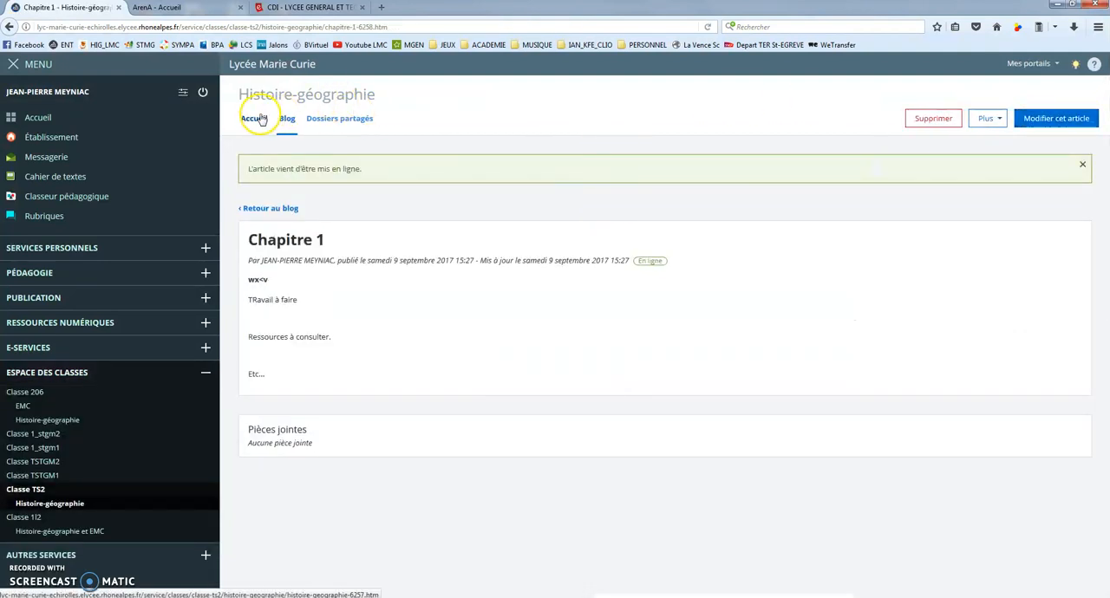
Check the published "Chapitre 1" article in the rubrique's blog and compare it with the rubrique's home page
click(252, 119)
click(286, 119)
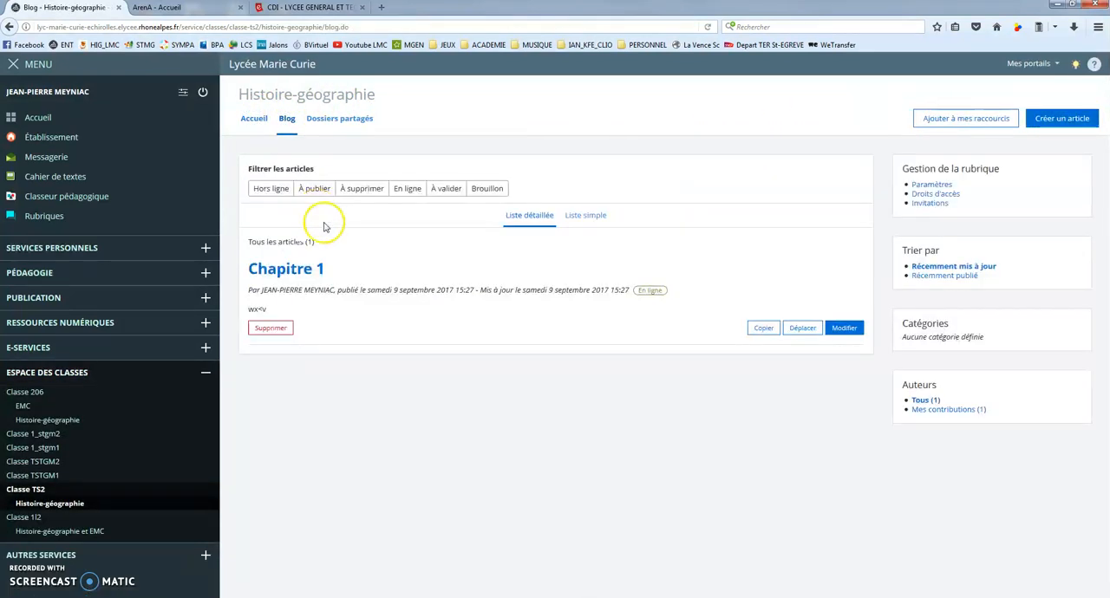
click(280, 270)
click(338, 180)
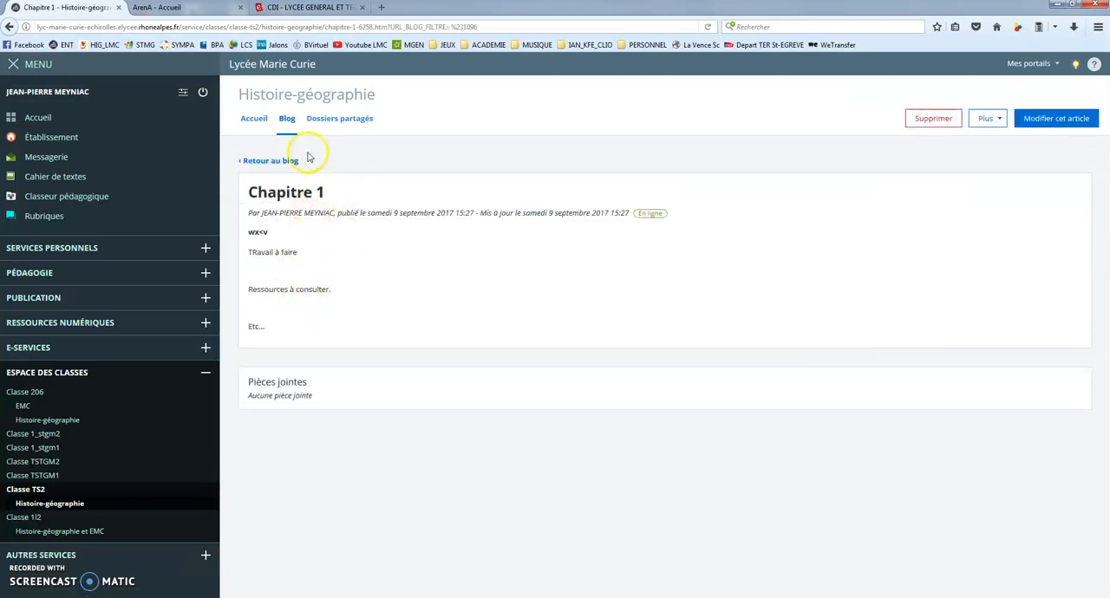
click(255, 122)
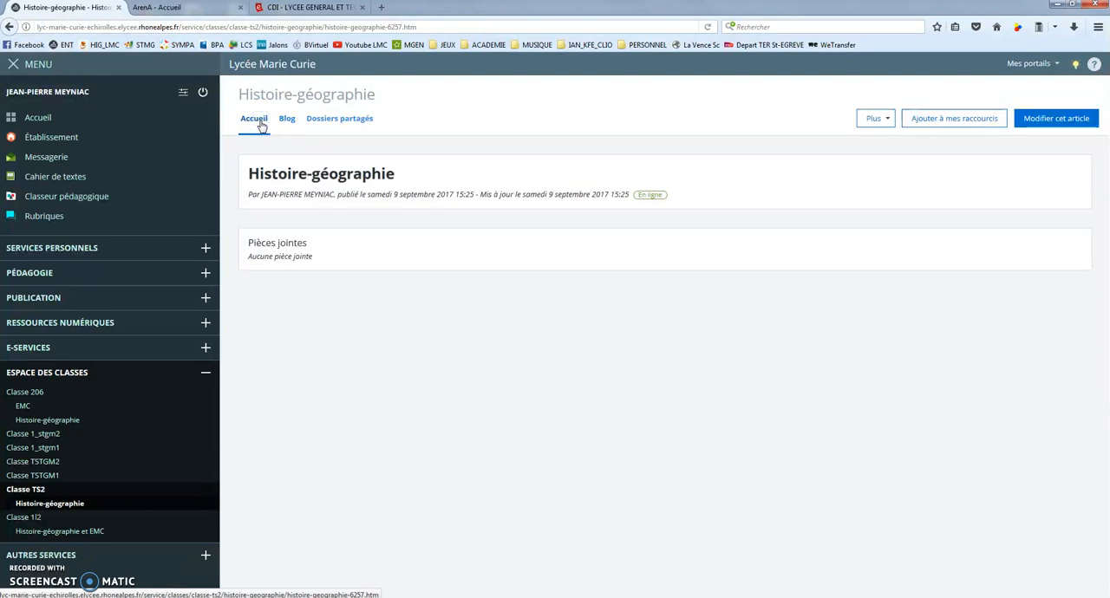
click(287, 121)
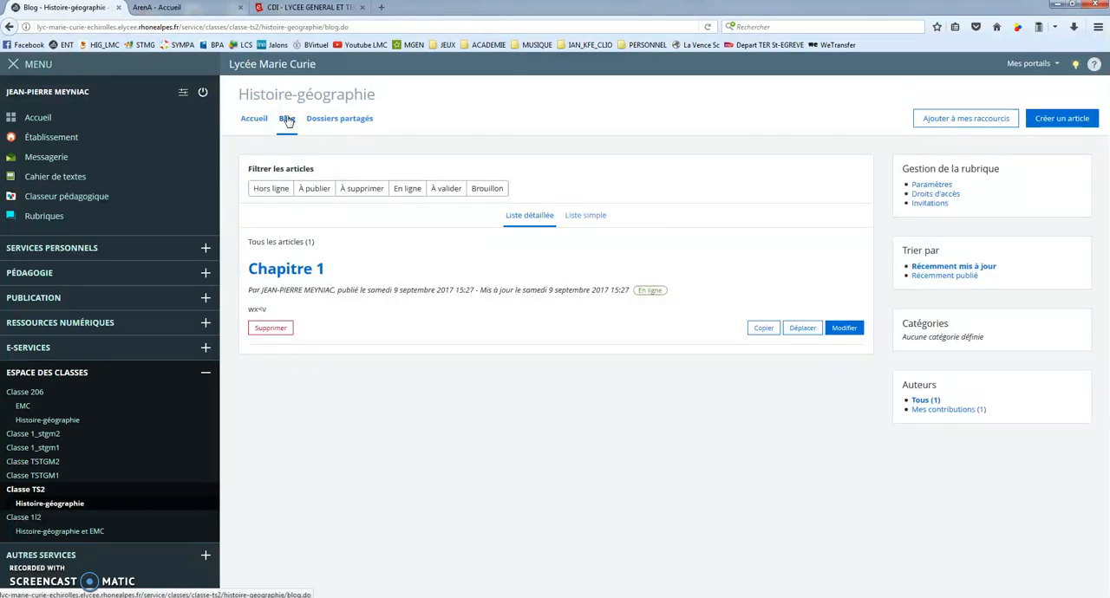
click(306, 273)
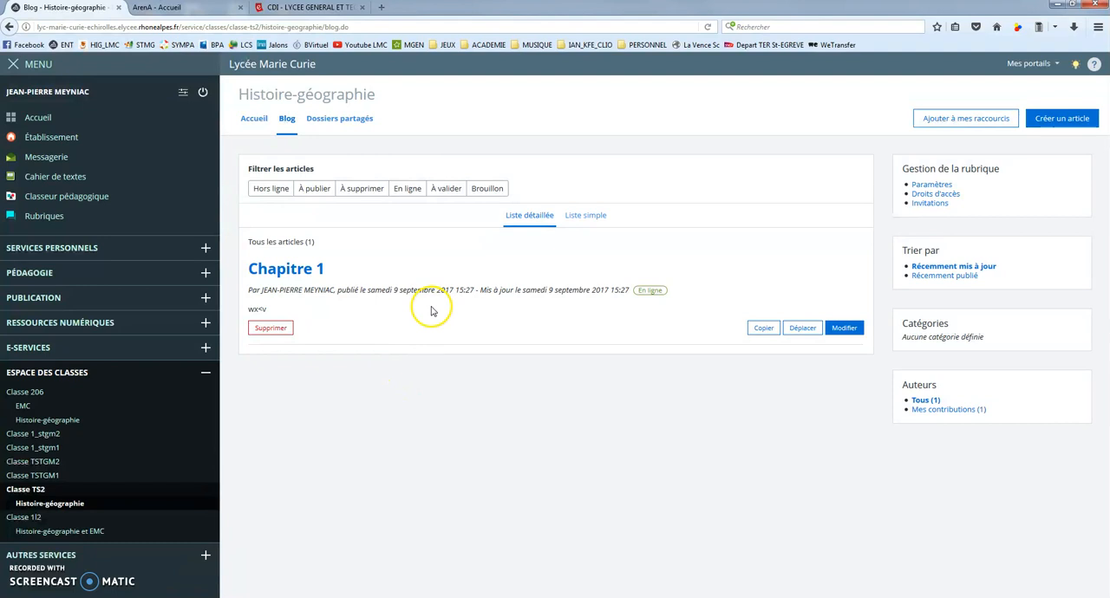
Create a shared folder titled "Chapitre1" in the Histoire-géographie rubrique
click(340, 121)
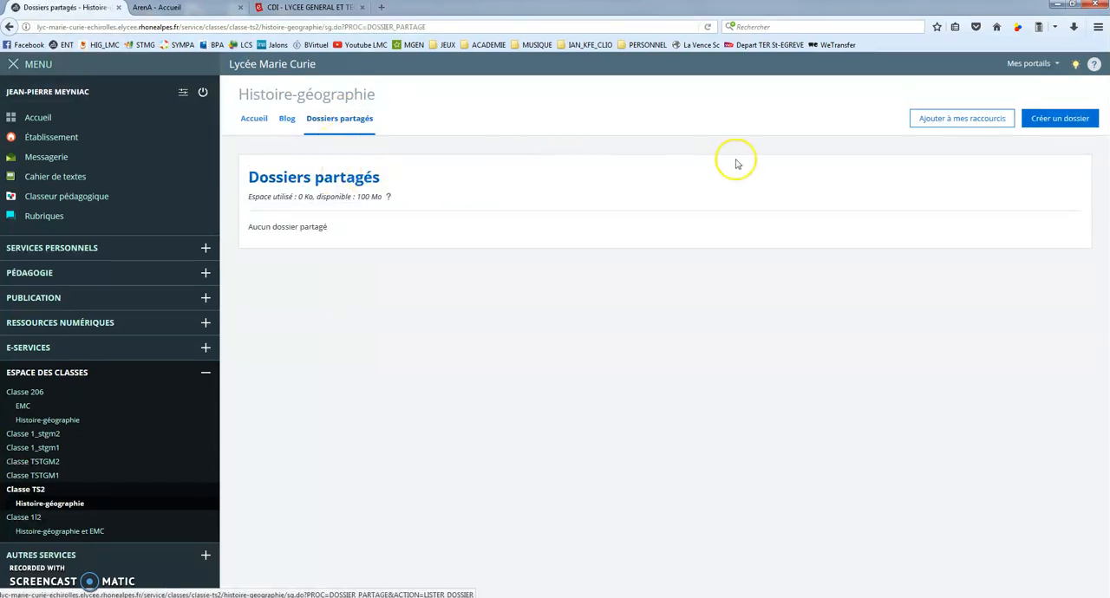
click(1072, 123)
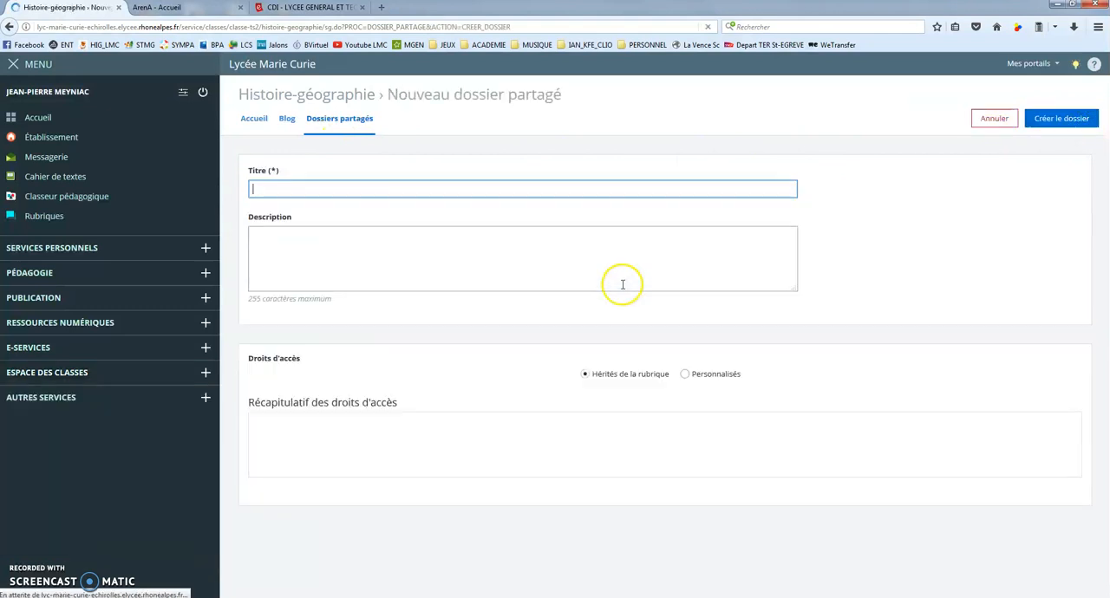
text(Chapitre1)
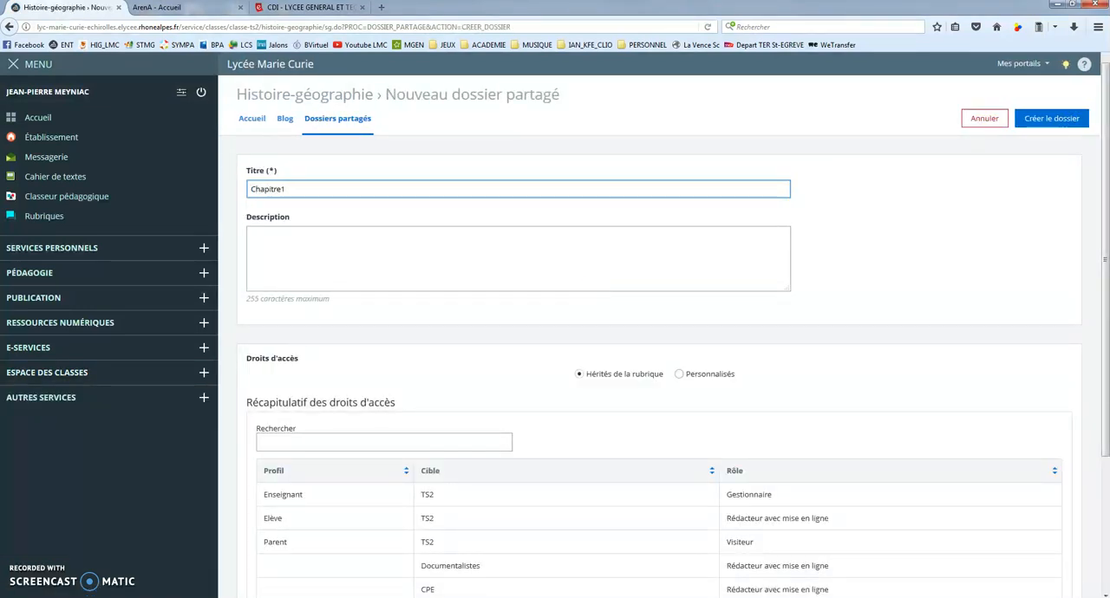
click(1052, 120)
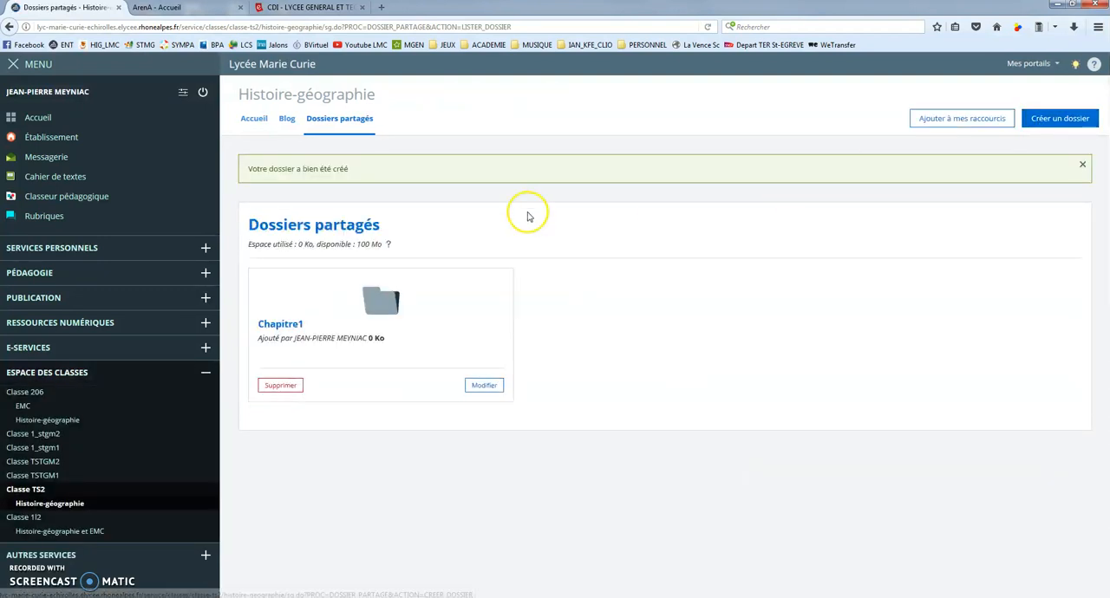
Add the file PREMIERE_LITTERAIRE_H1_COURS from the computer to the Chapitre1 shared folder
click(386, 300)
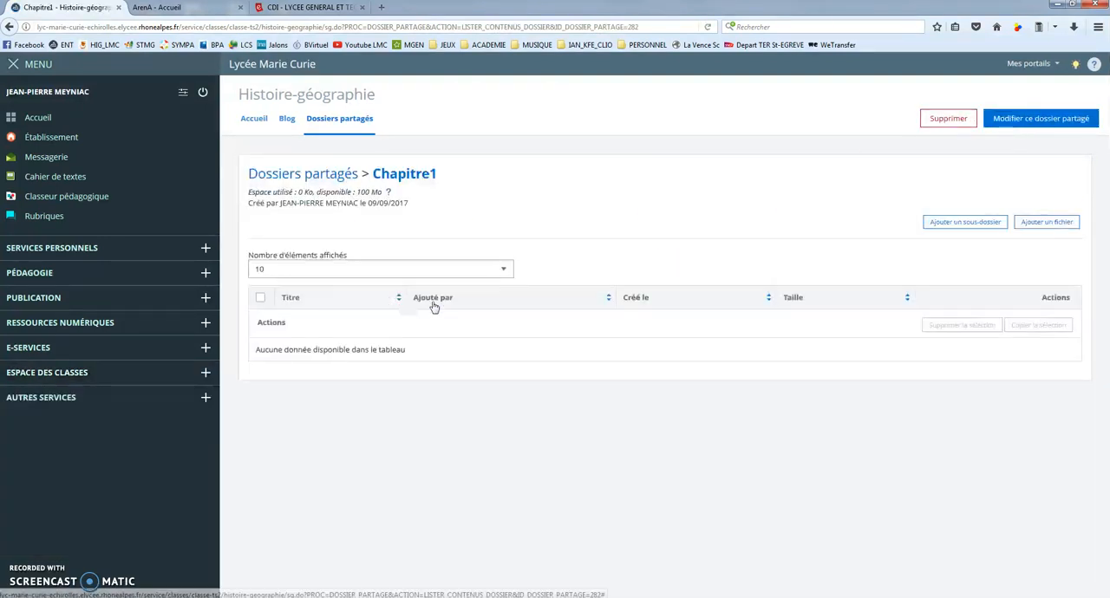
click(1047, 222)
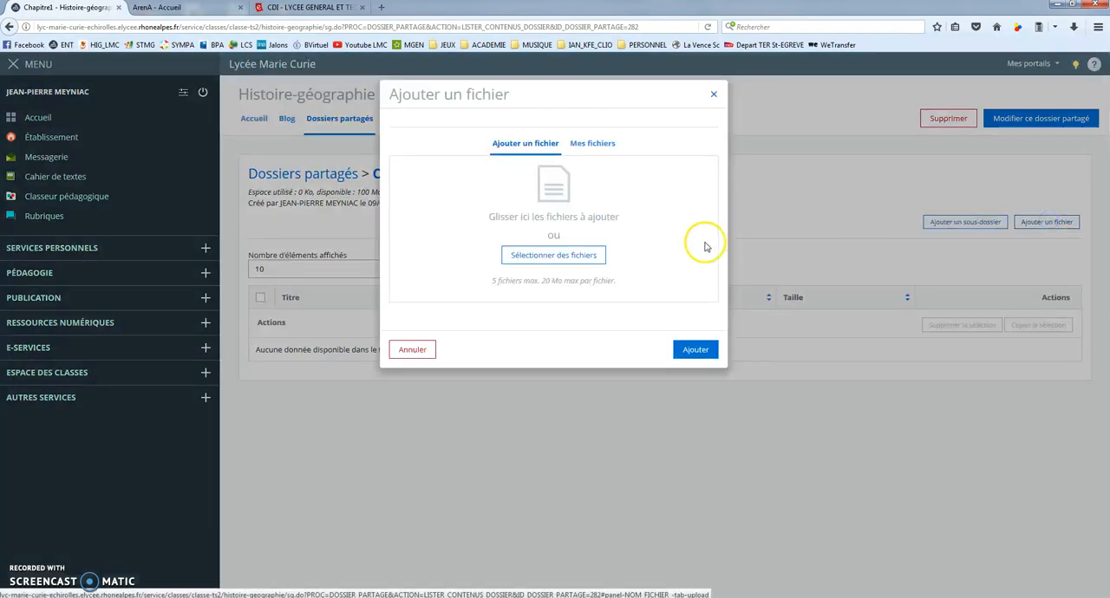
click(574, 253)
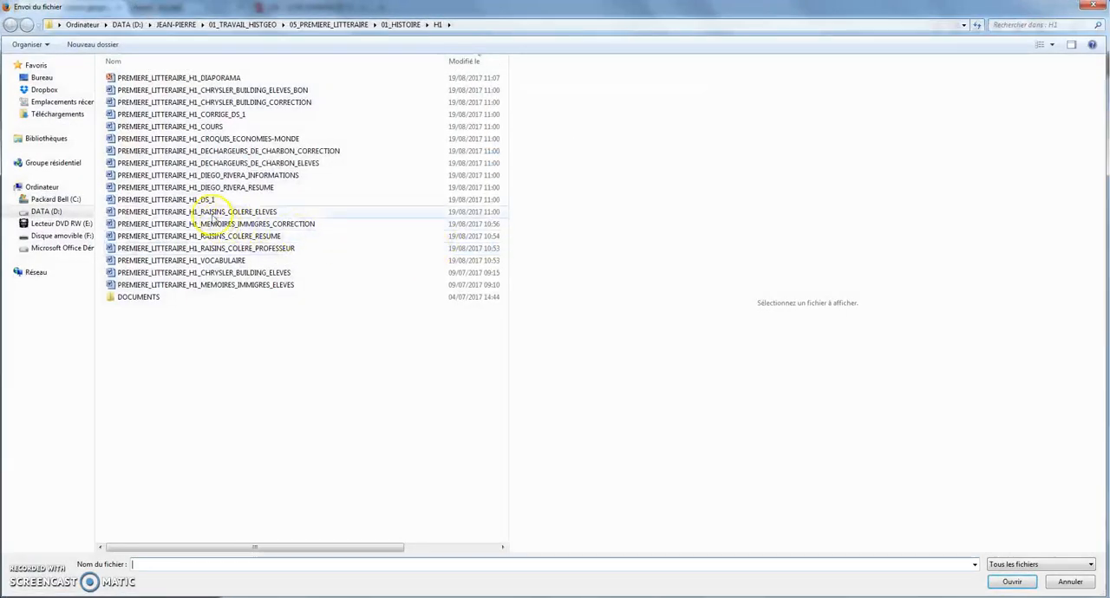
click(208, 127)
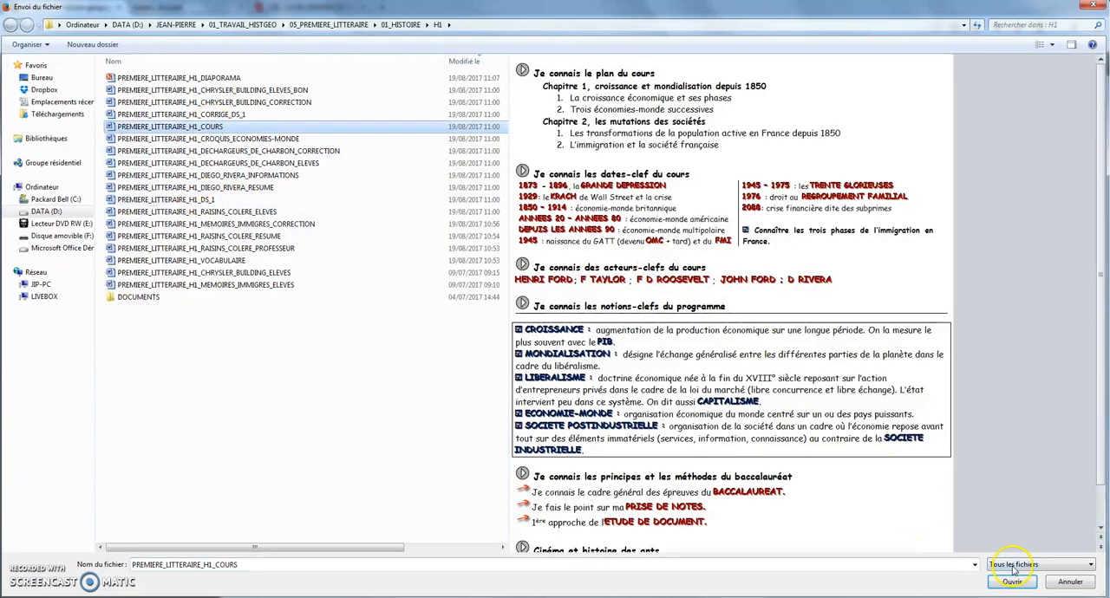
click(1012, 580)
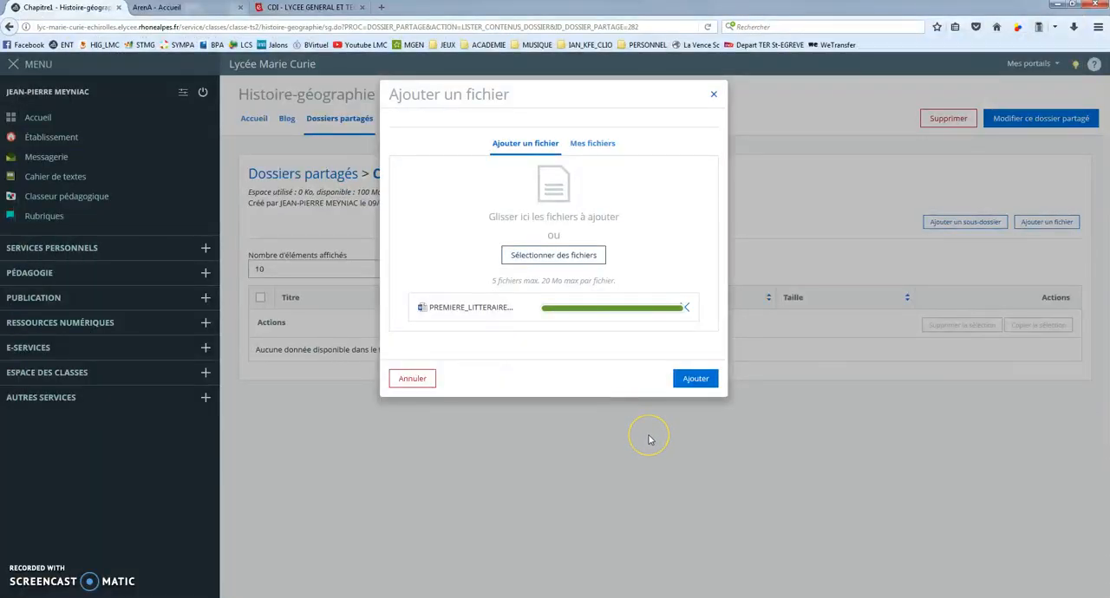
click(696, 281)
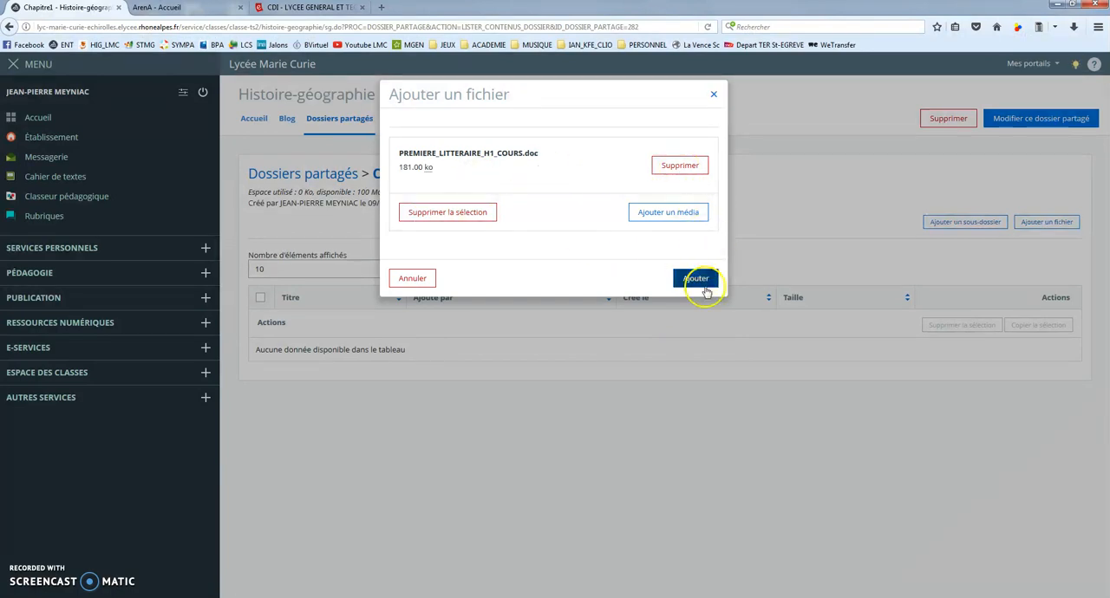
click(704, 279)
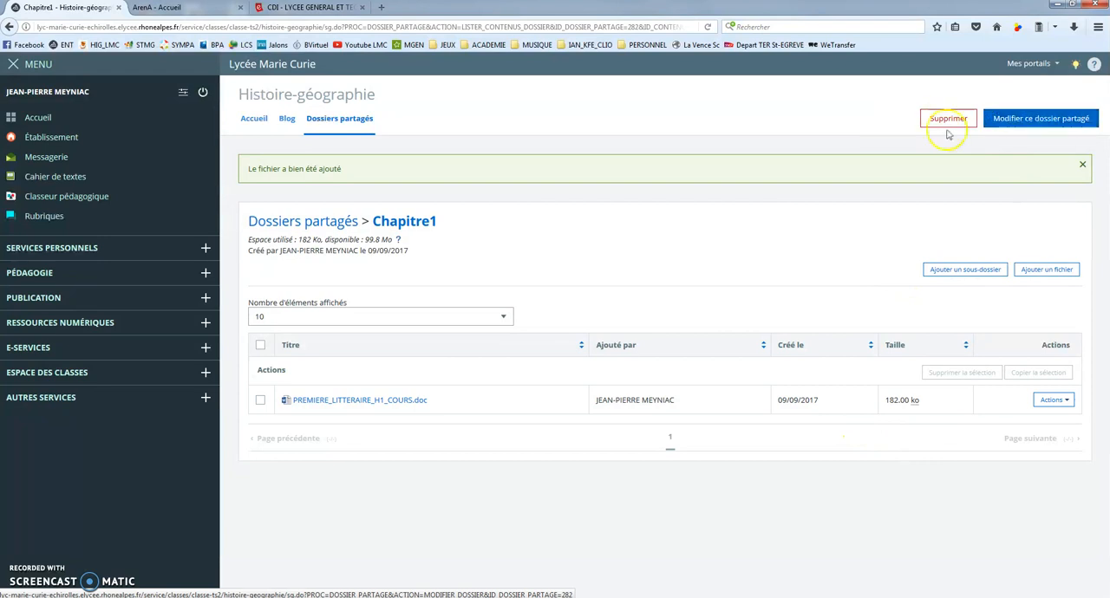
Reopen the Chapitre1 shared folder from Classe TS2's Histoire-géographie rubrique and examine the course file's download options, without opening the file
click(39, 373)
click(47, 505)
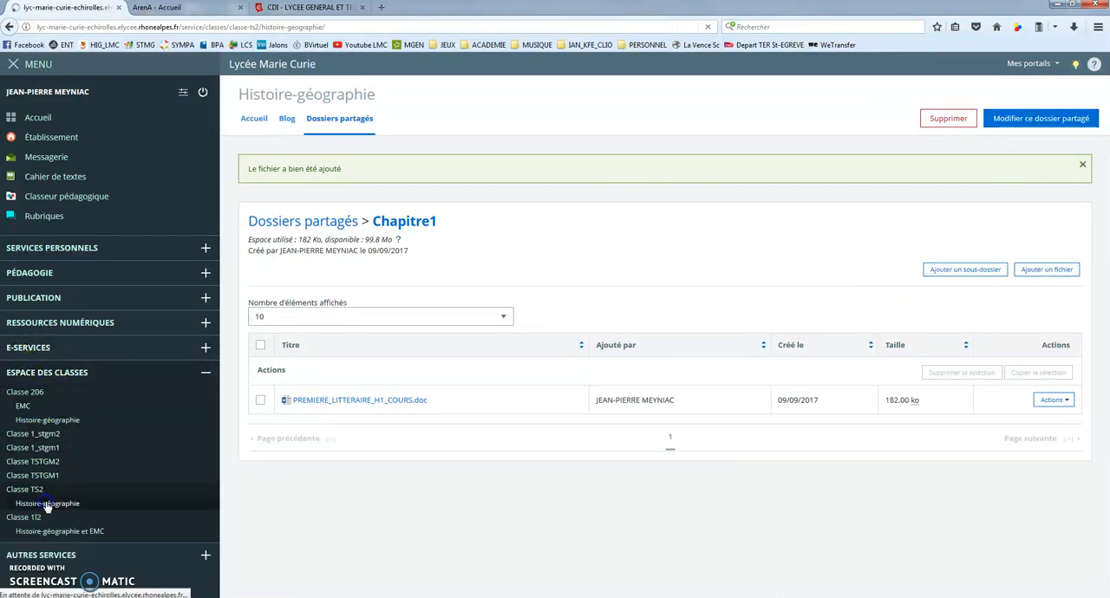
click(359, 117)
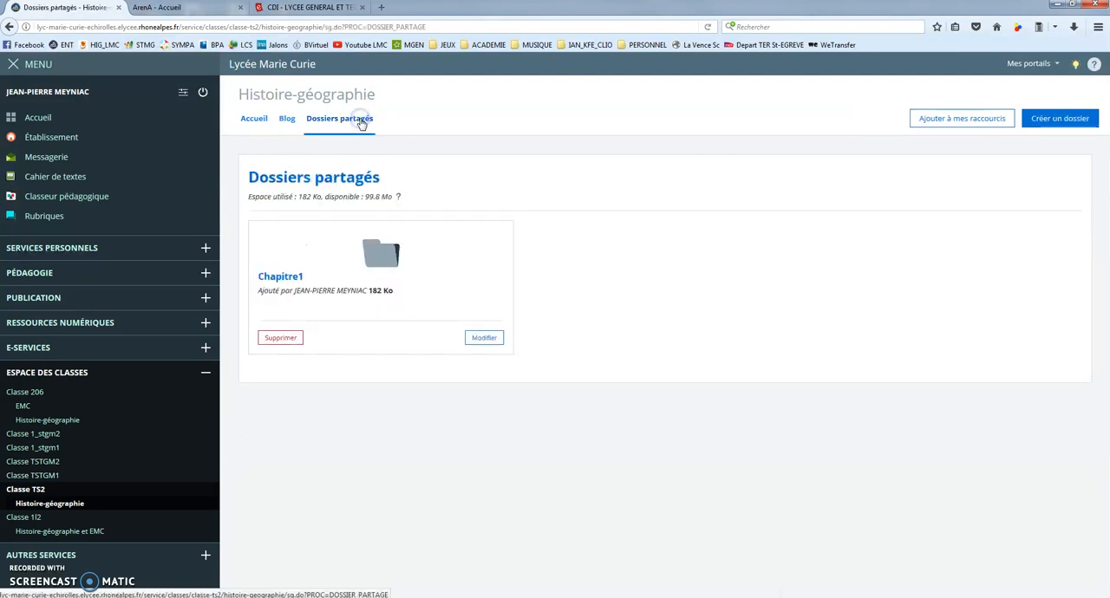
click(379, 254)
click(384, 351)
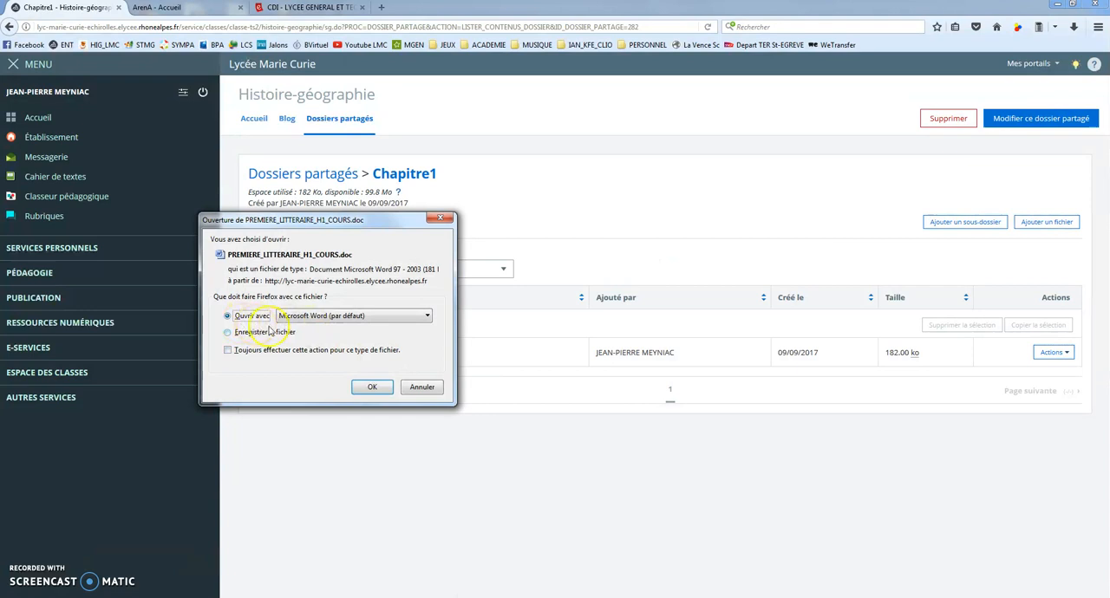
click(420, 388)
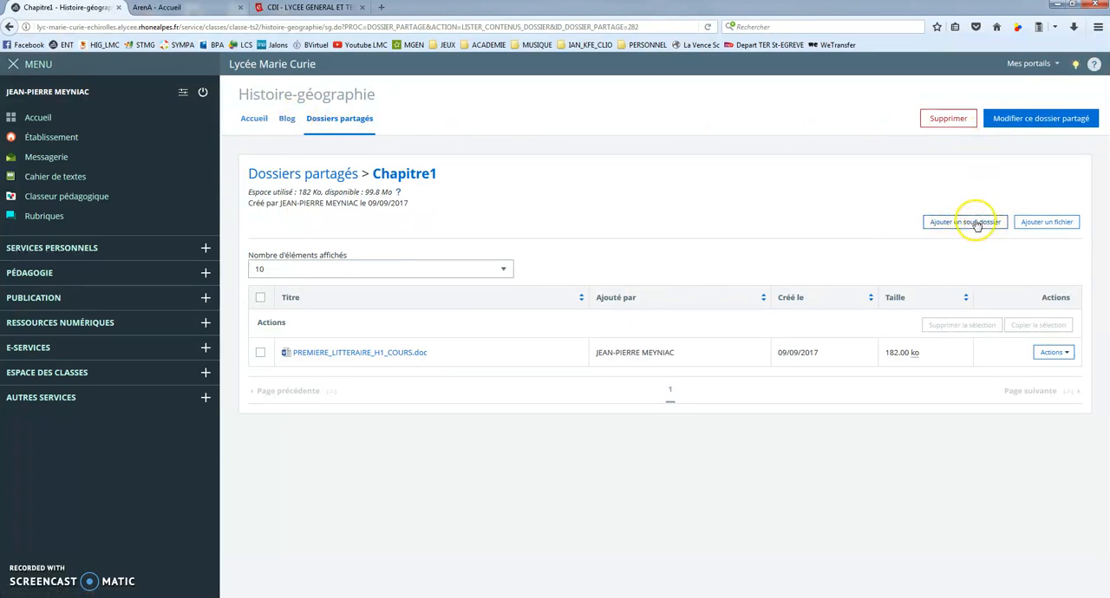
Start a new shared folder titled "Secret defense" with custom access rights (Personnalisés)
click(316, 119)
click(1062, 119)
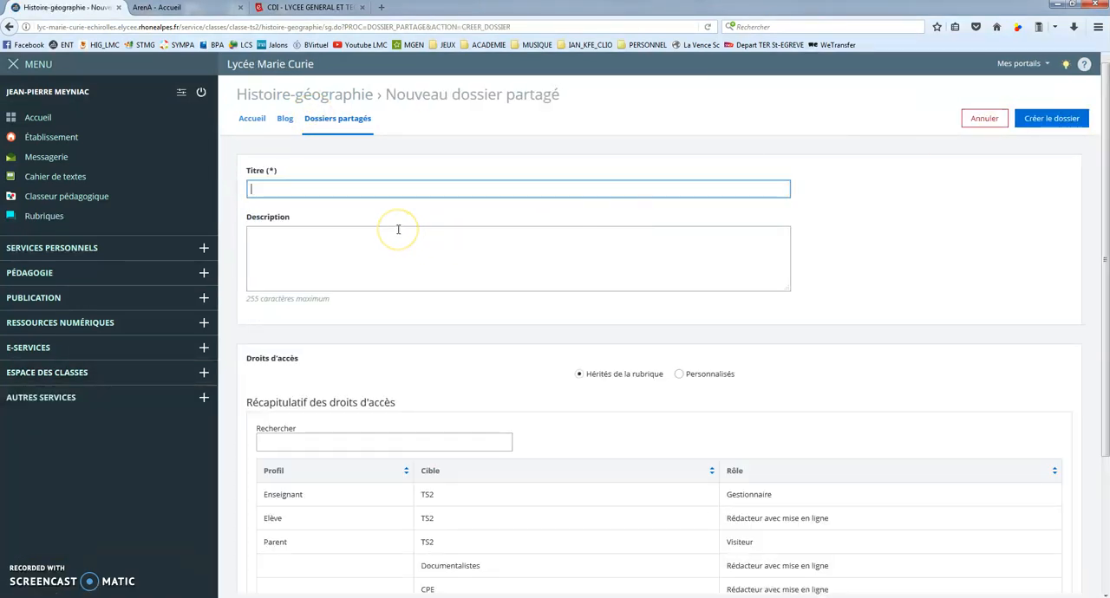
text(Secret deff)
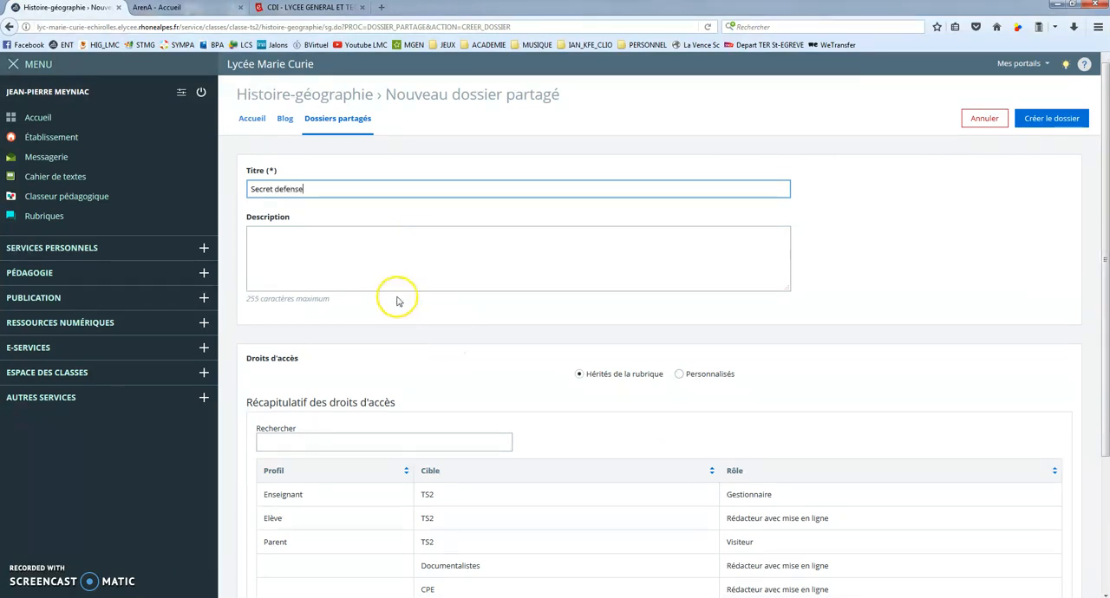
scroll(389, 391, down, 3)
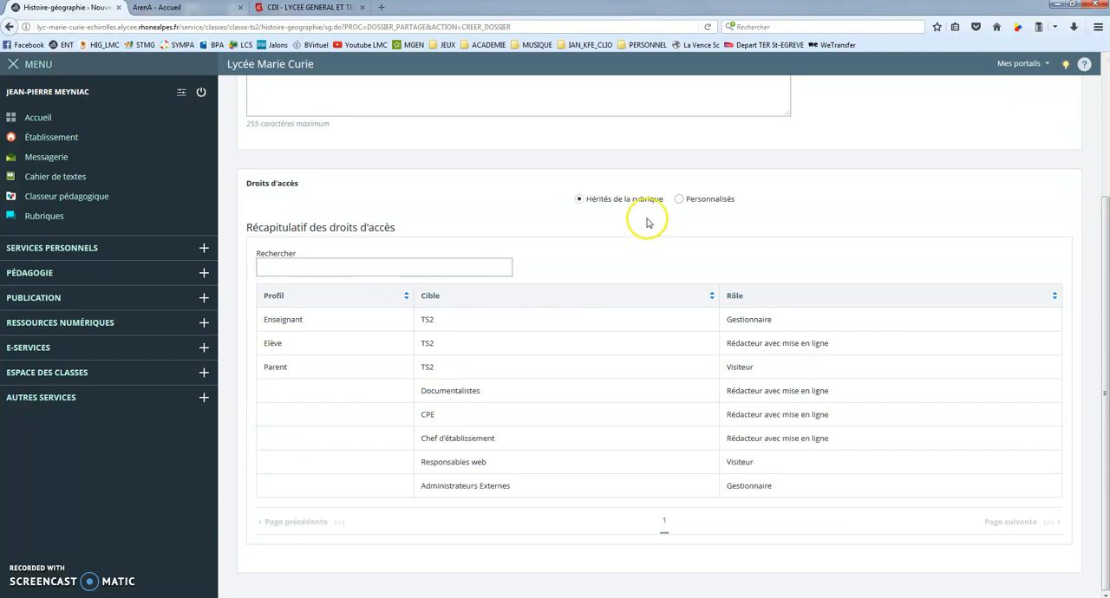
click(681, 200)
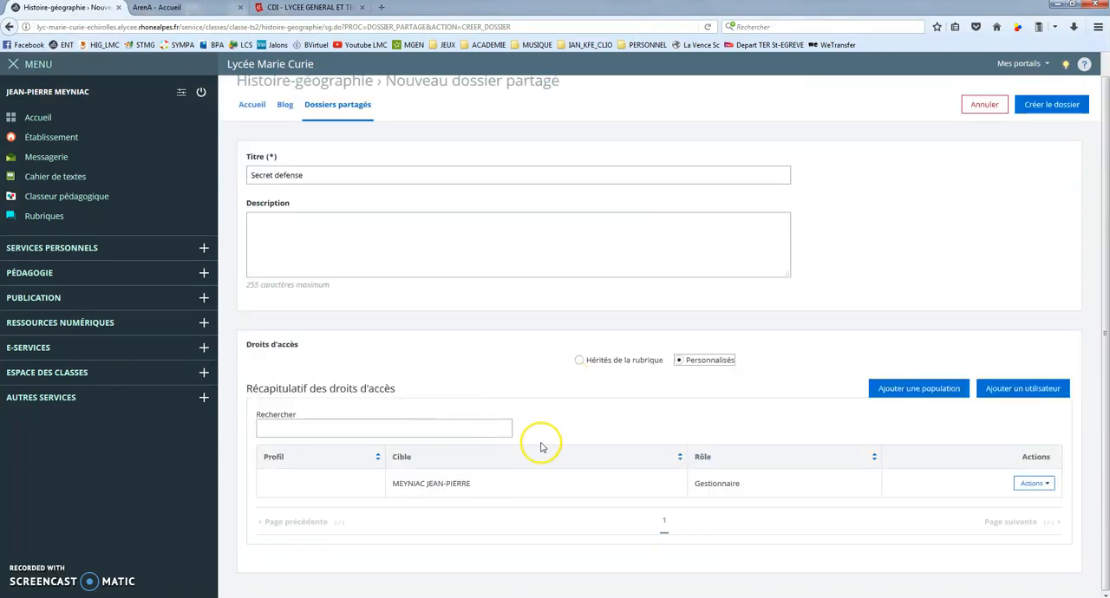
Add a student by name to the Secret defense folder's access rights with the role "Rédacteur avec mise en ligne"
click(1006, 388)
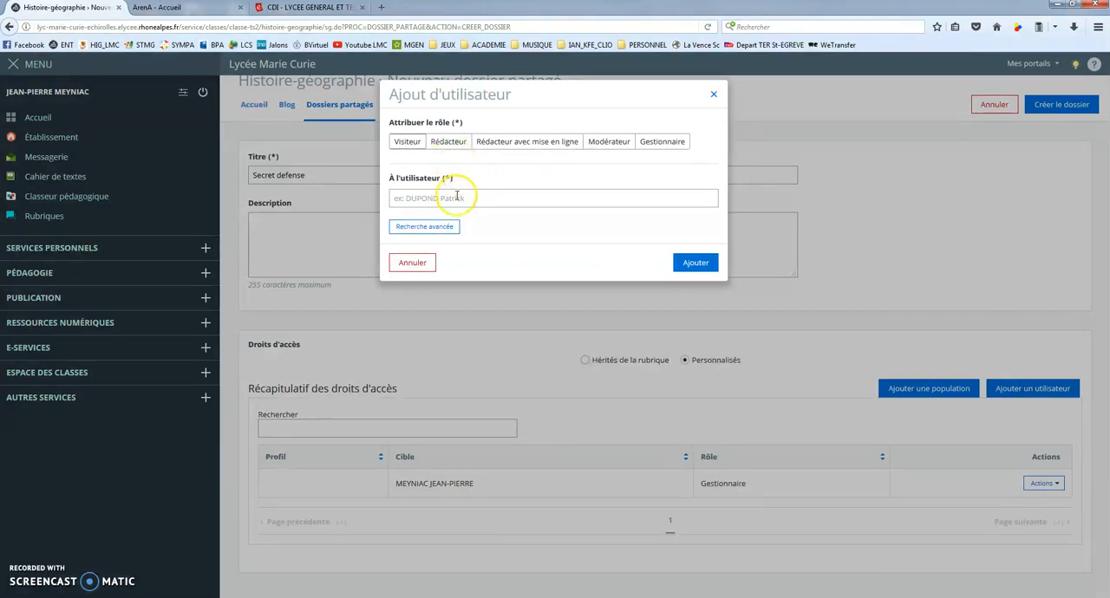
click(446, 196)
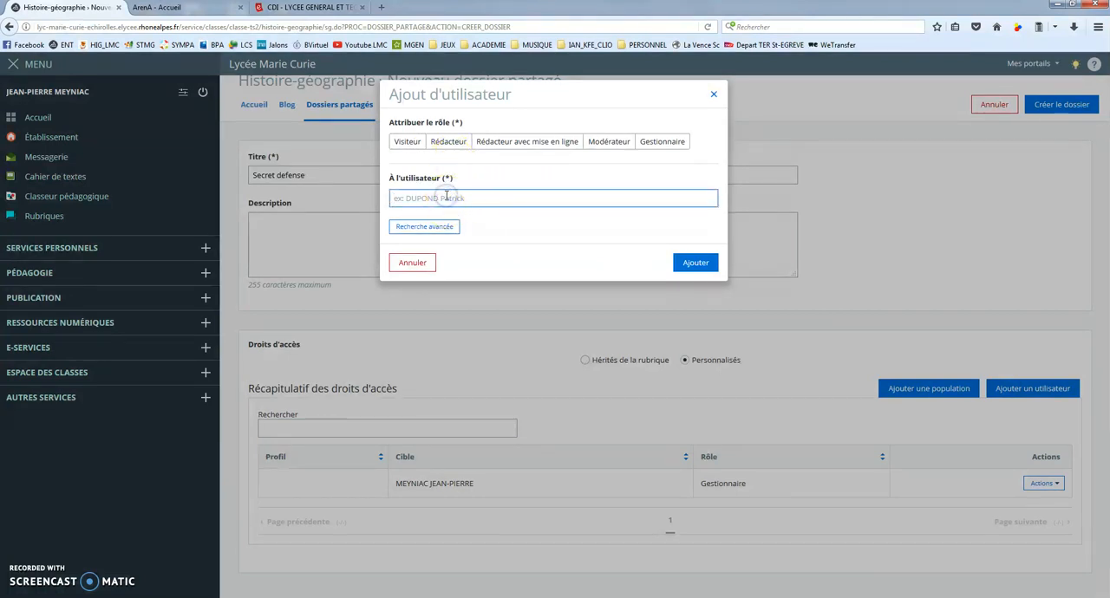
text(elissa)
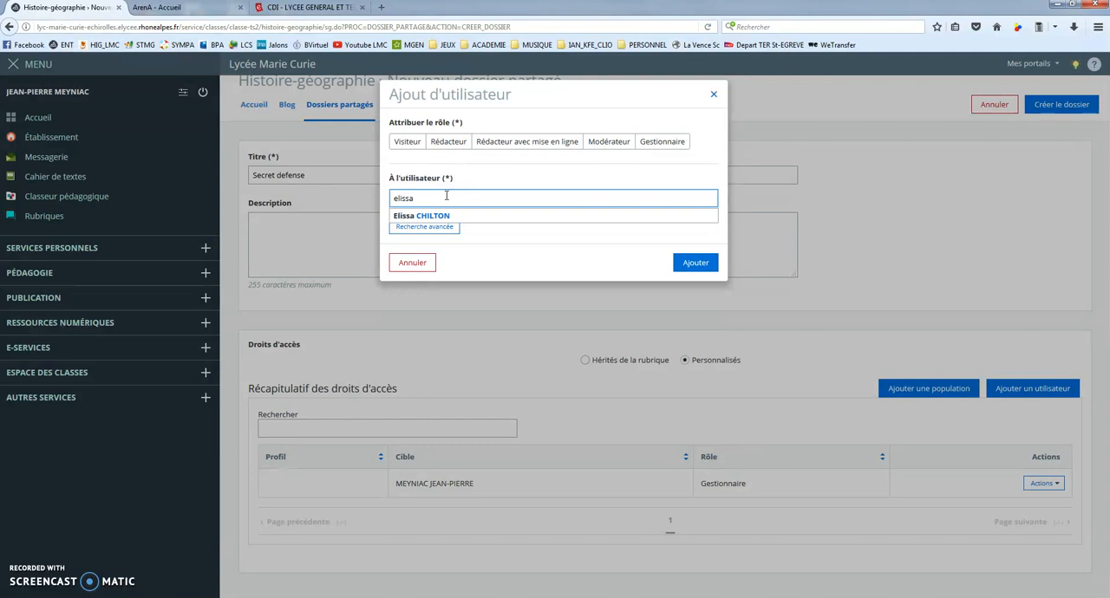
click(434, 216)
click(704, 264)
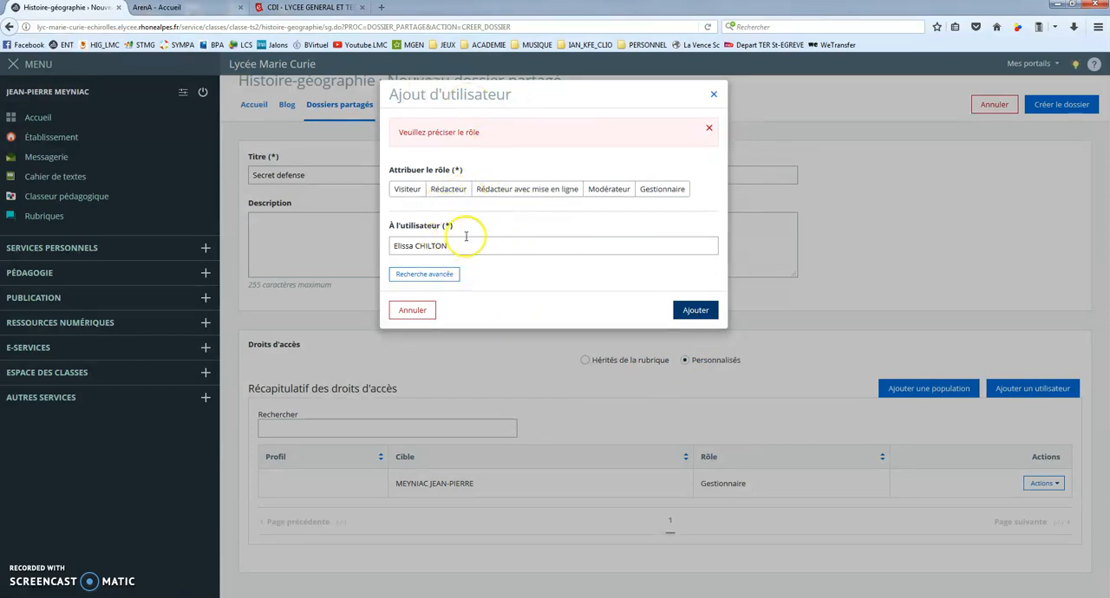
click(511, 189)
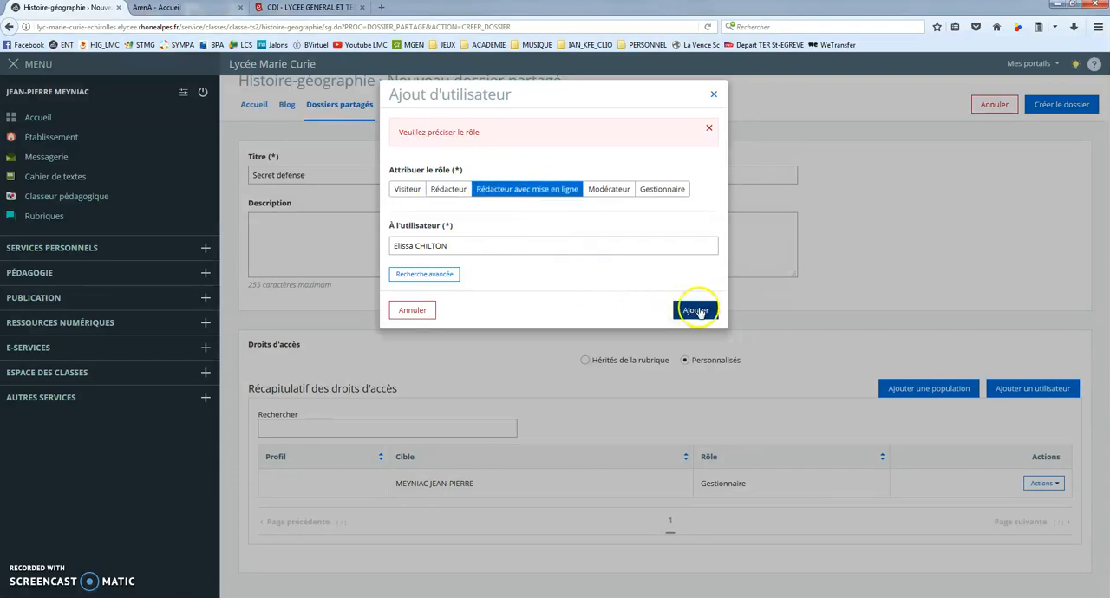
click(696, 311)
scroll(590, 430, down, 1)
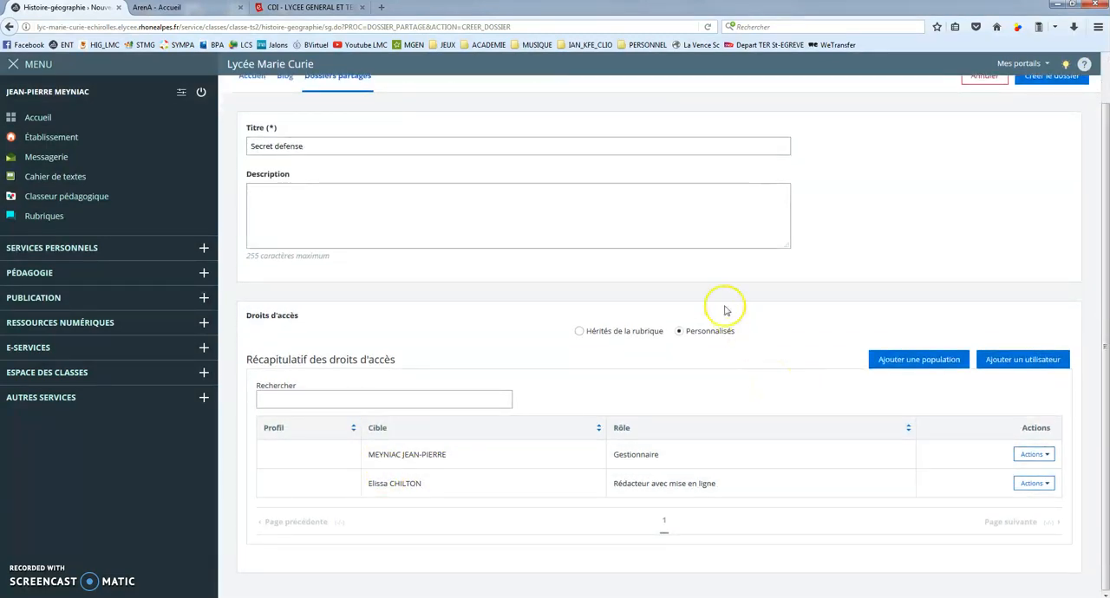
scroll(711, 290, up, 1)
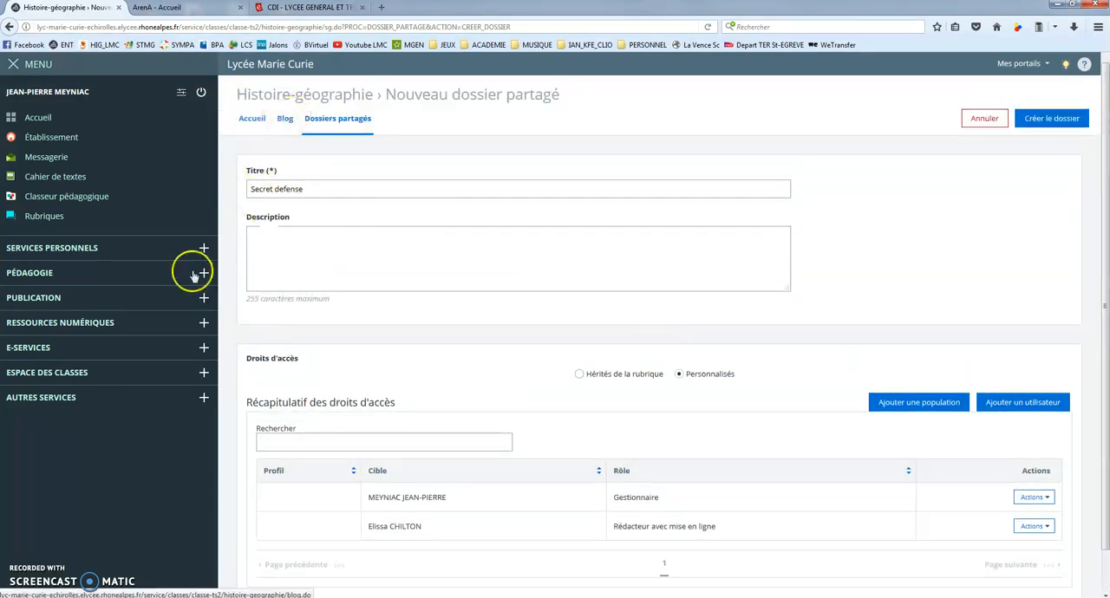
click(77, 377)
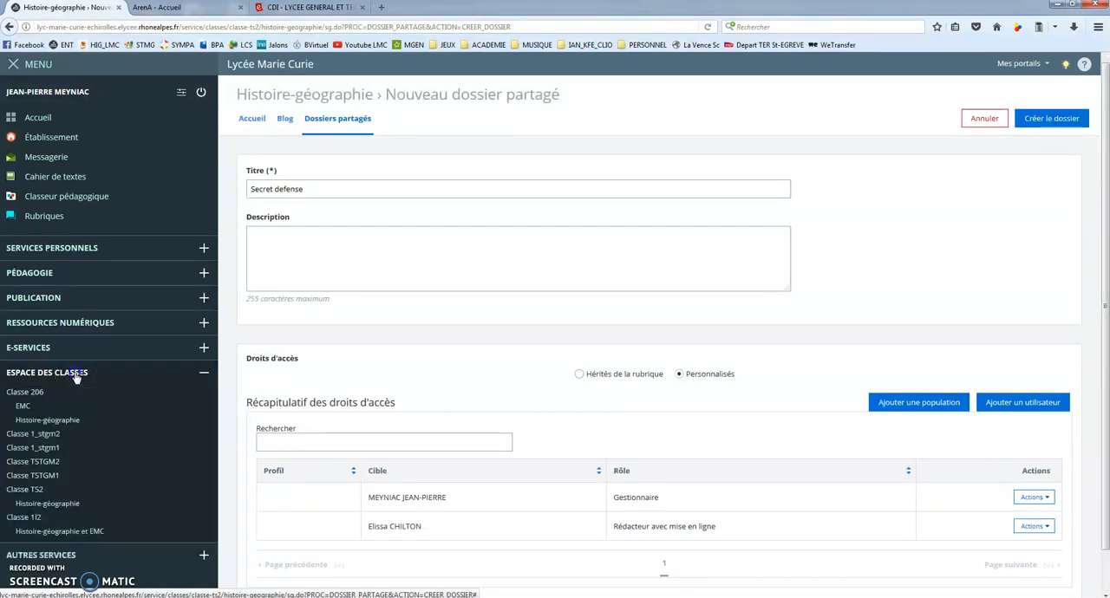
click(78, 433)
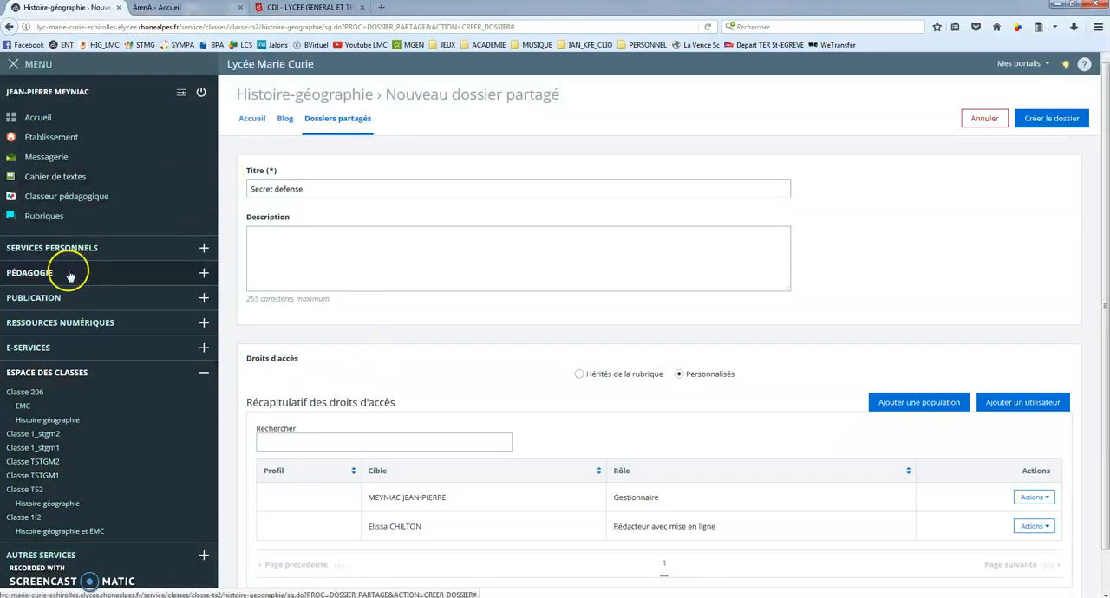
click(59, 298)
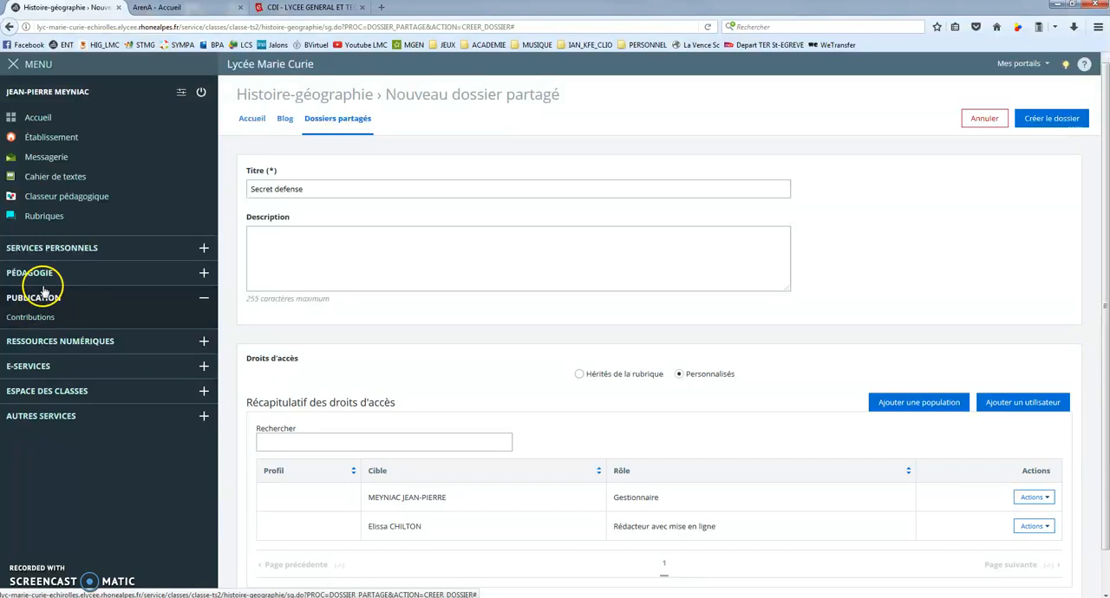
click(69, 391)
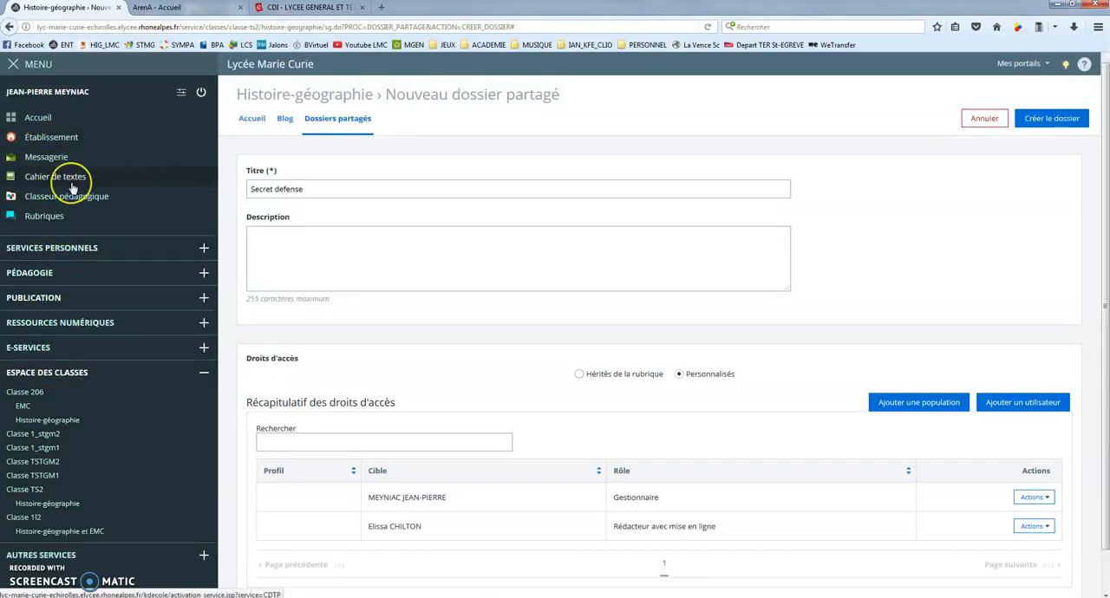